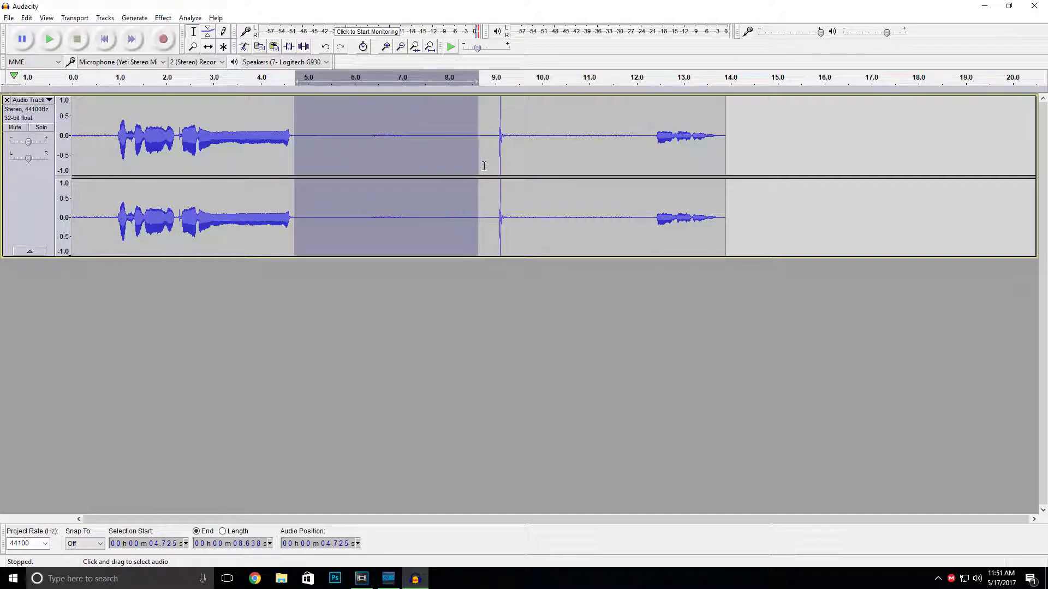
# - Capture a noise profile from the selected quiet section of the audio track for Noise Reduction
pyautogui.click(162, 19)
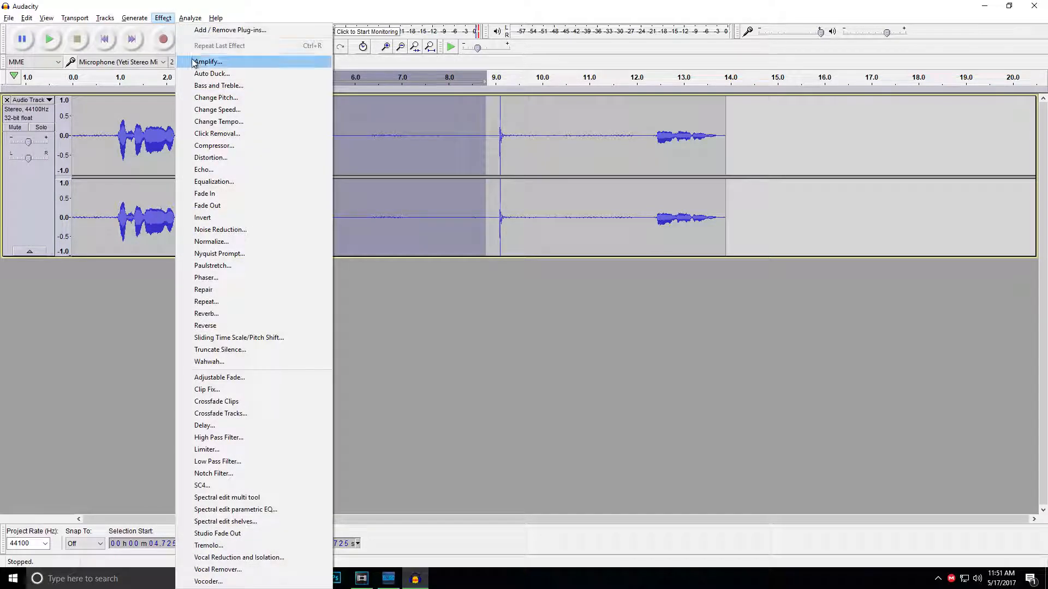
pyautogui.click(220, 229)
pyautogui.click(524, 234)
# - Apply Noise Reduction to the entire audio track using the captured noise profile
pyautogui.hotkey('ctrl', 'a')
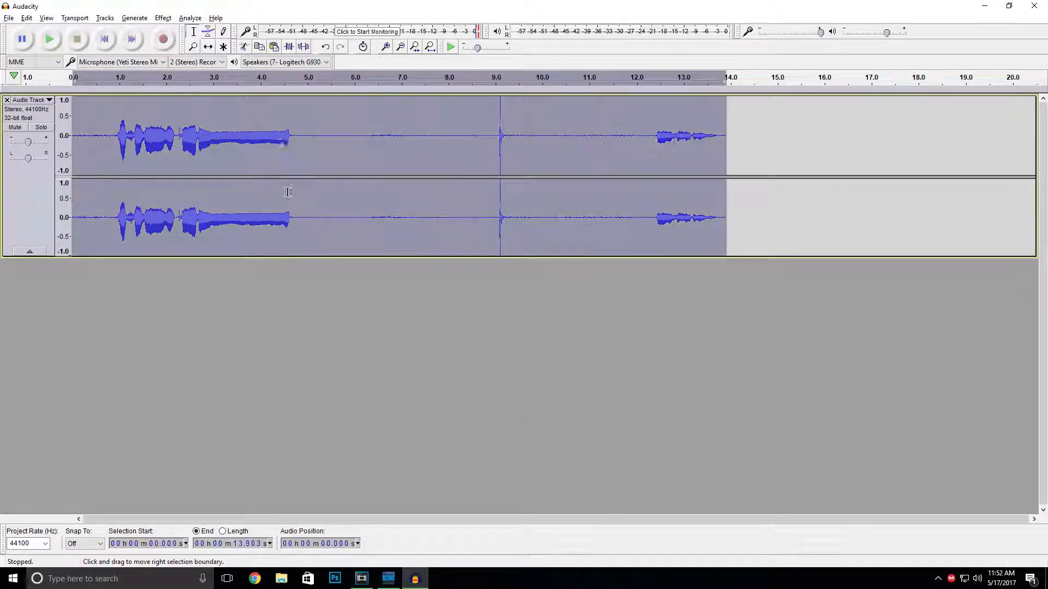
pyautogui.click(162, 18)
pyautogui.click(228, 45)
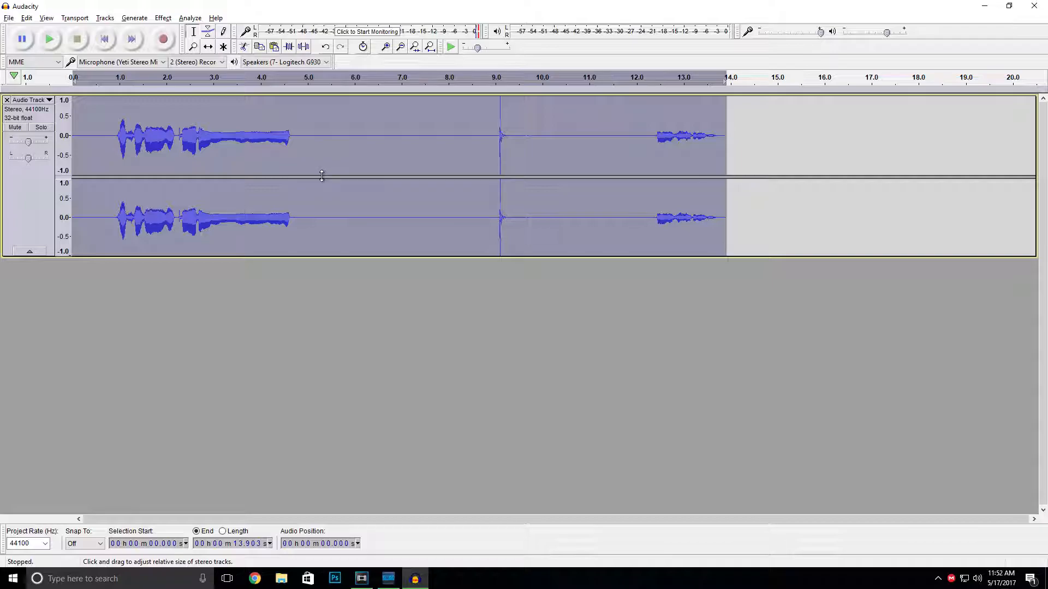
# - Play back the noise-reduced recording from just before the first spoken section
pyautogui.click(244, 143)
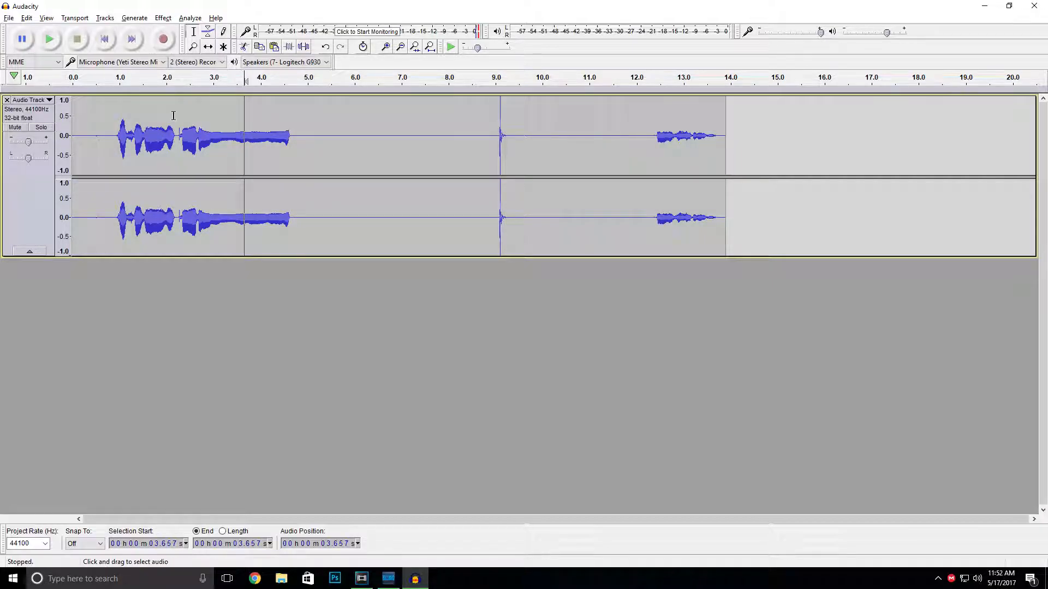
pyautogui.click(107, 120)
pyautogui.click(49, 39)
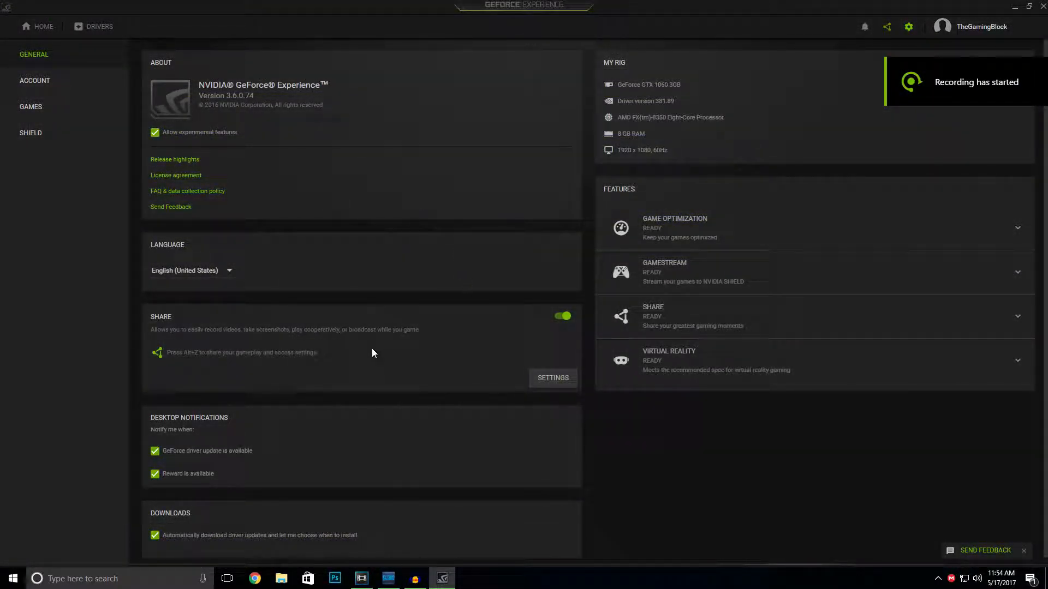
# - Open the Share settings and check the Recordings folders for temporary files and videos
pyautogui.click(552, 382)
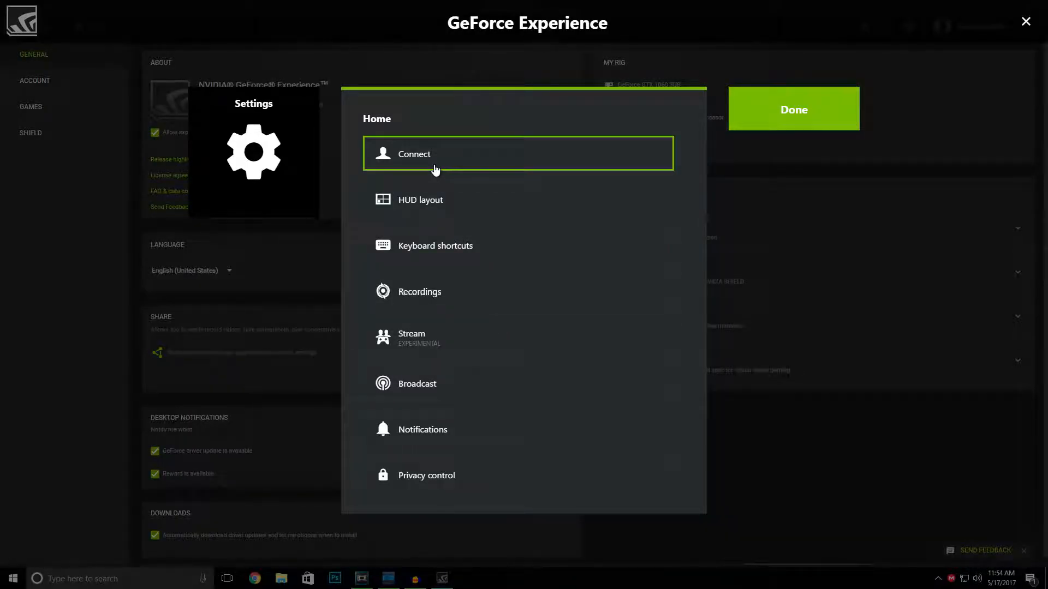
pyautogui.click(423, 299)
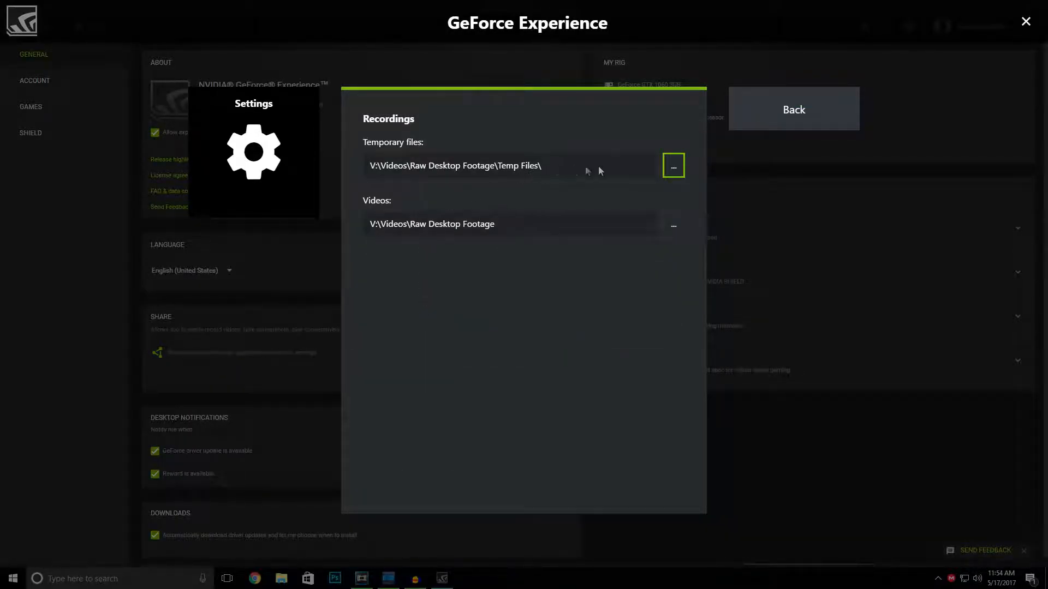
pyautogui.click(793, 125)
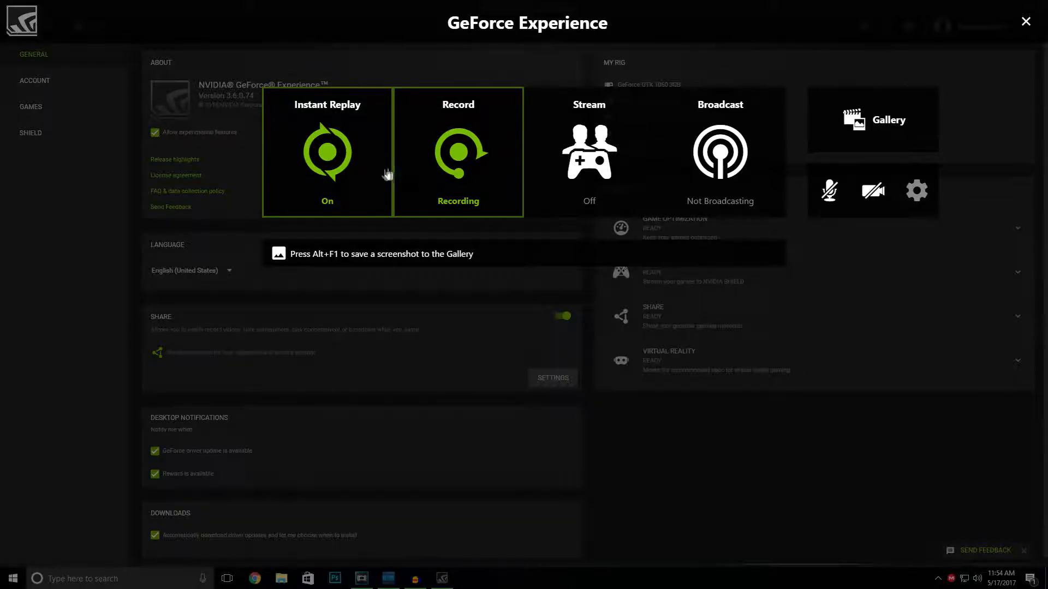
# - Look over the Instant Replay and Record options, close the overlay and expand the Share feature's system requirements
pyautogui.click(369, 175)
pyautogui.click(368, 176)
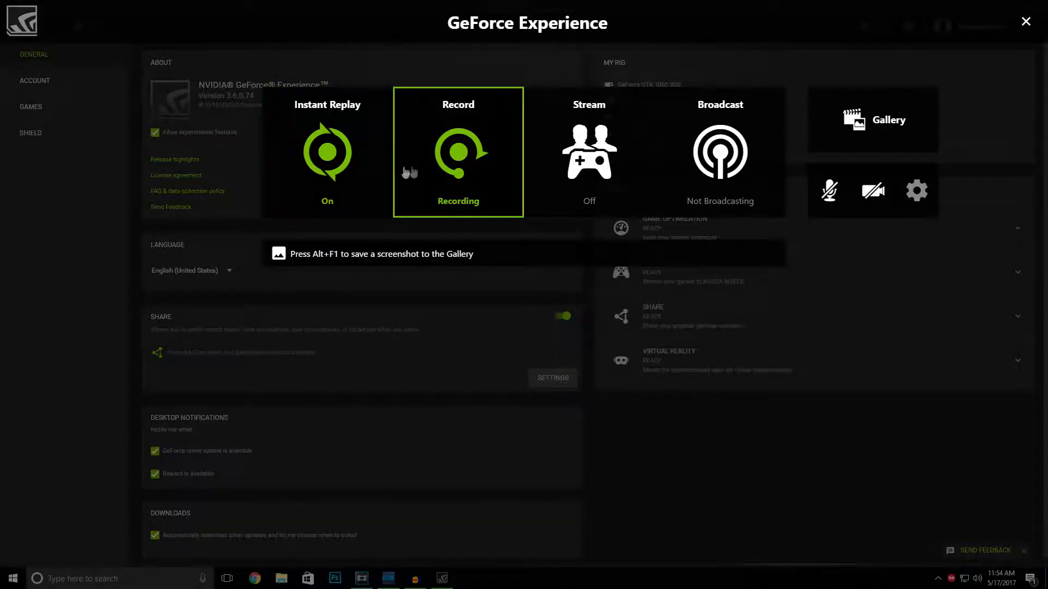
pyautogui.click(446, 171)
pyautogui.click(446, 171)
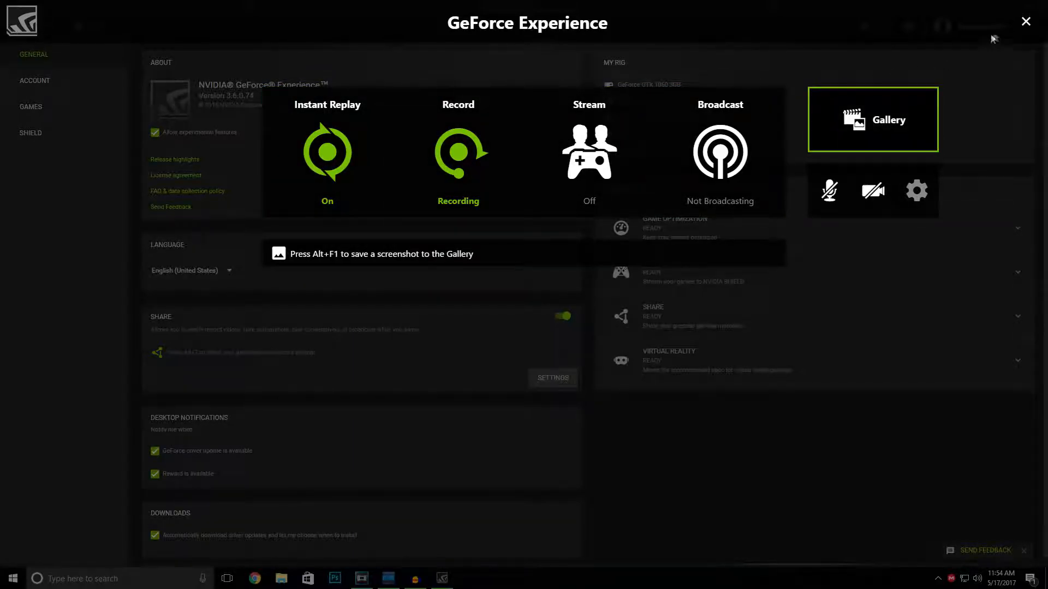
pyautogui.click(1024, 23)
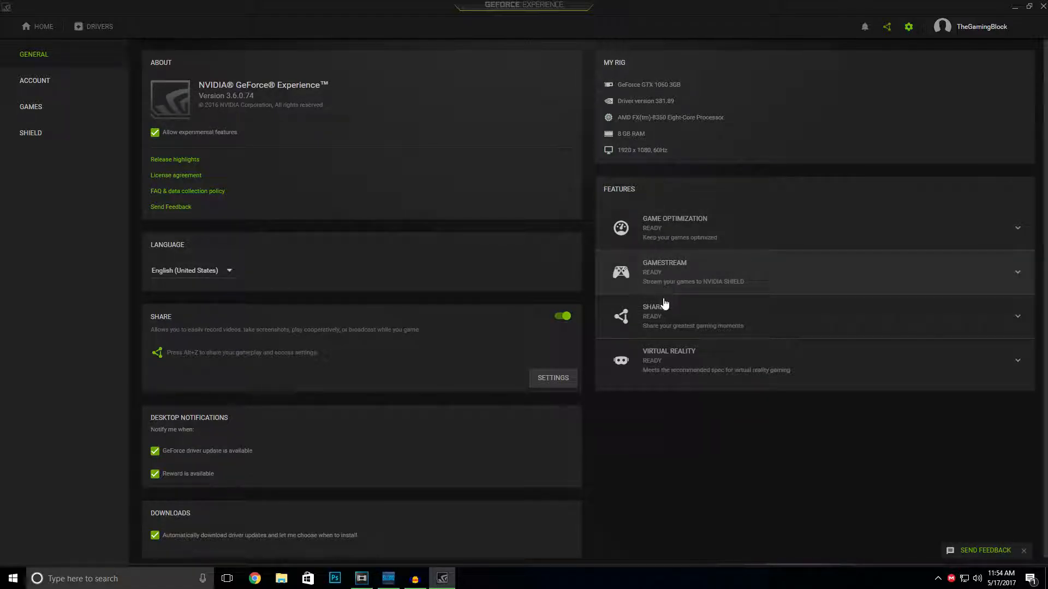
pyautogui.click(665, 316)
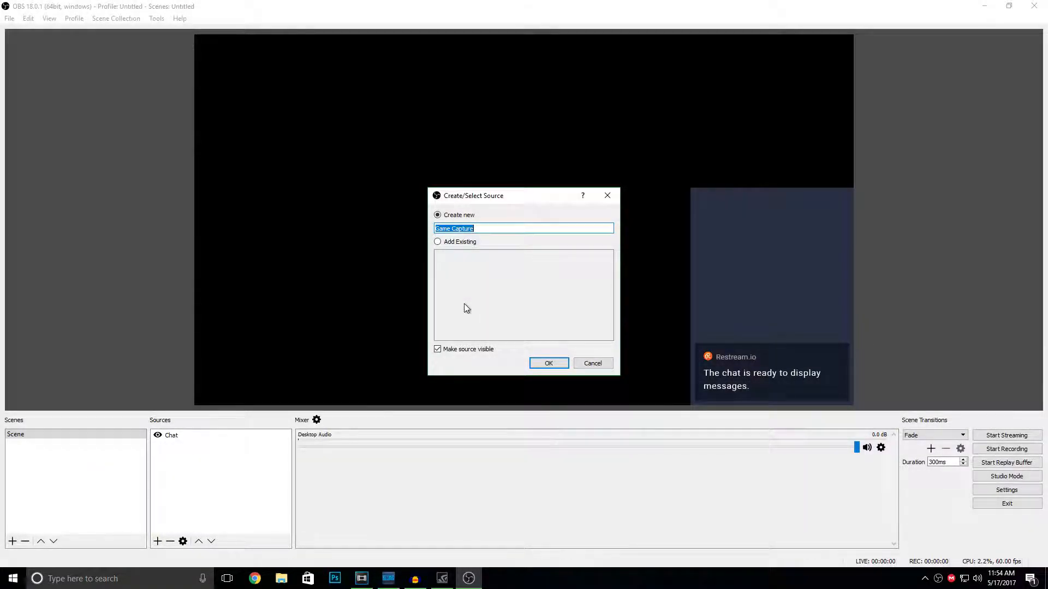
# - In OBS, create a game capture source named Minecraft that captures any fullscreen application, and place the Chat source above it
pyautogui.press('BackSpace')
pyautogui.write('Minecraft')
pyautogui.press('Return')
pyautogui.click(442, 341)
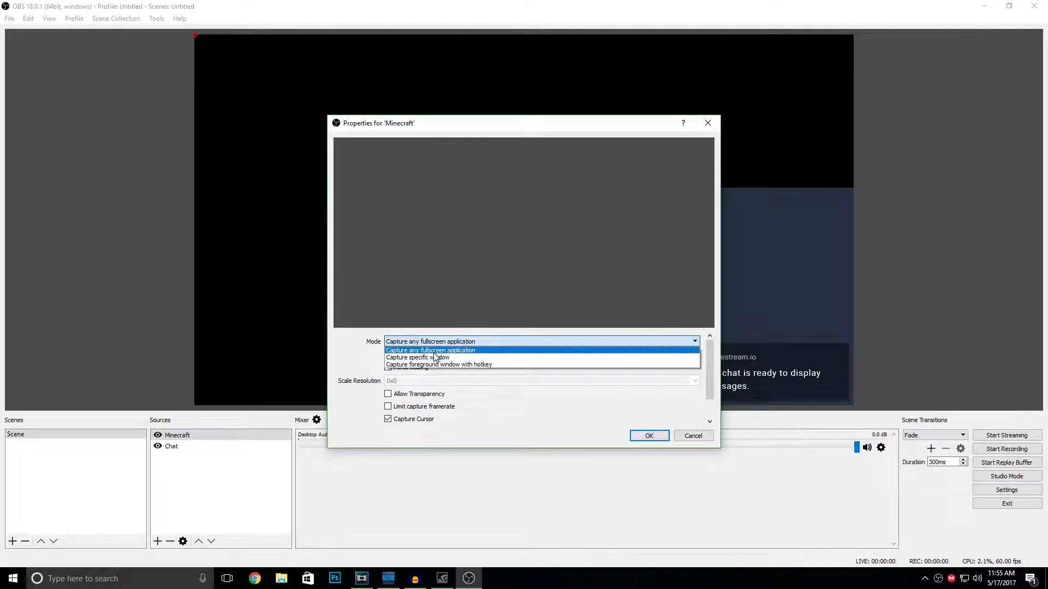
pyautogui.click(436, 351)
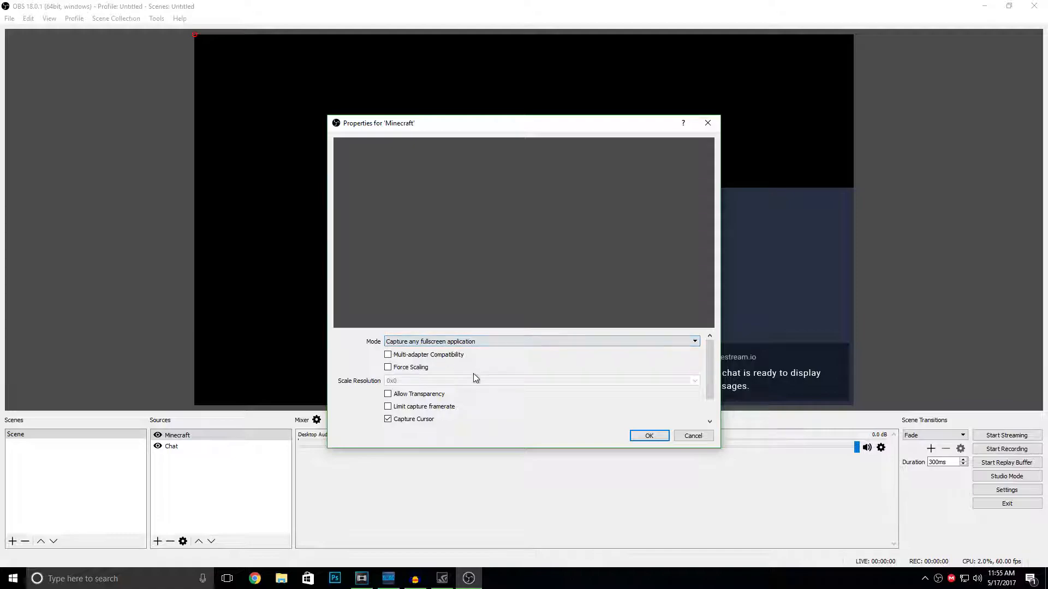
pyautogui.click(652, 435)
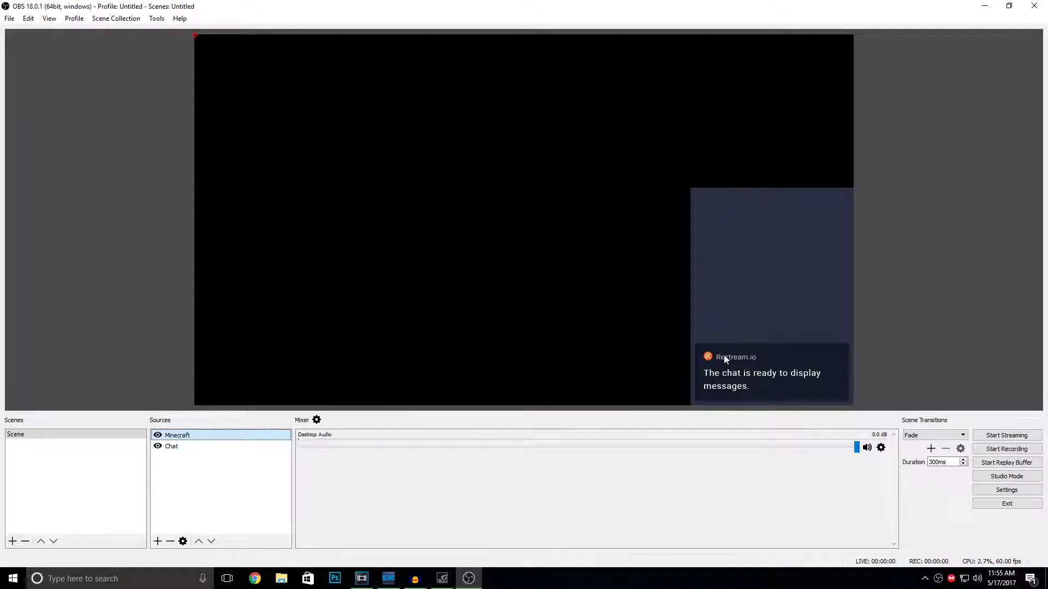
pyautogui.moveTo(214, 447); pyautogui.dragTo(209, 434)
# - Review the Stream, Output, Audio and Advanced pages of the OBS settings and close them
pyautogui.click(1000, 491)
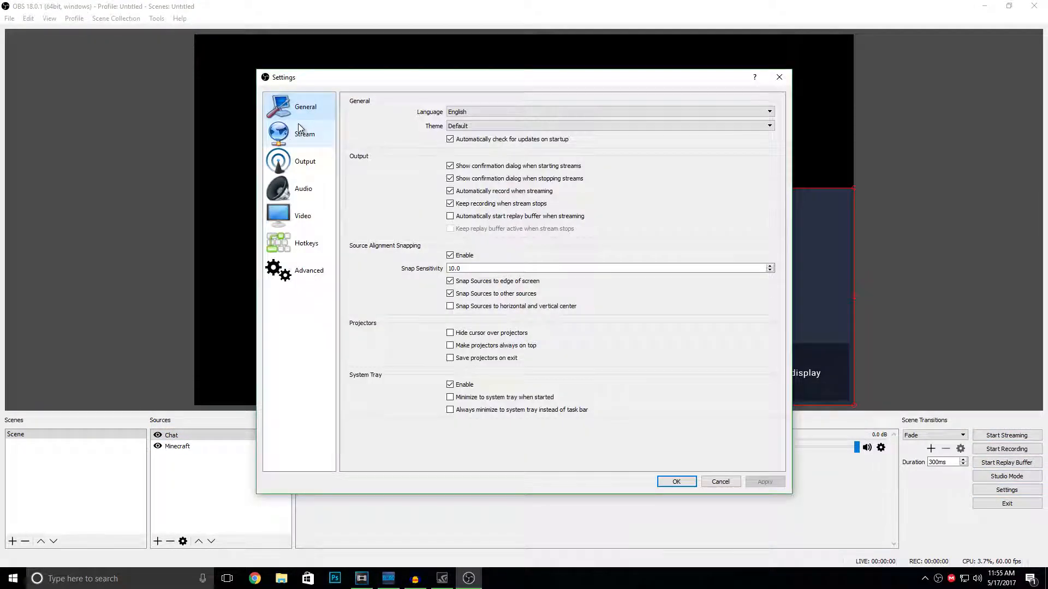
pyautogui.click(291, 144)
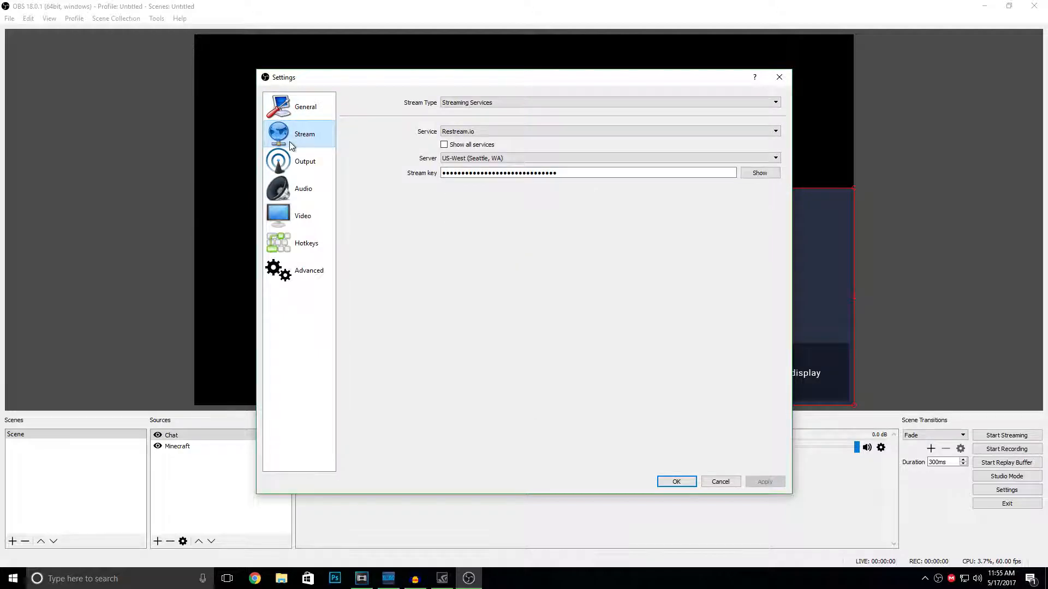
pyautogui.click(289, 159)
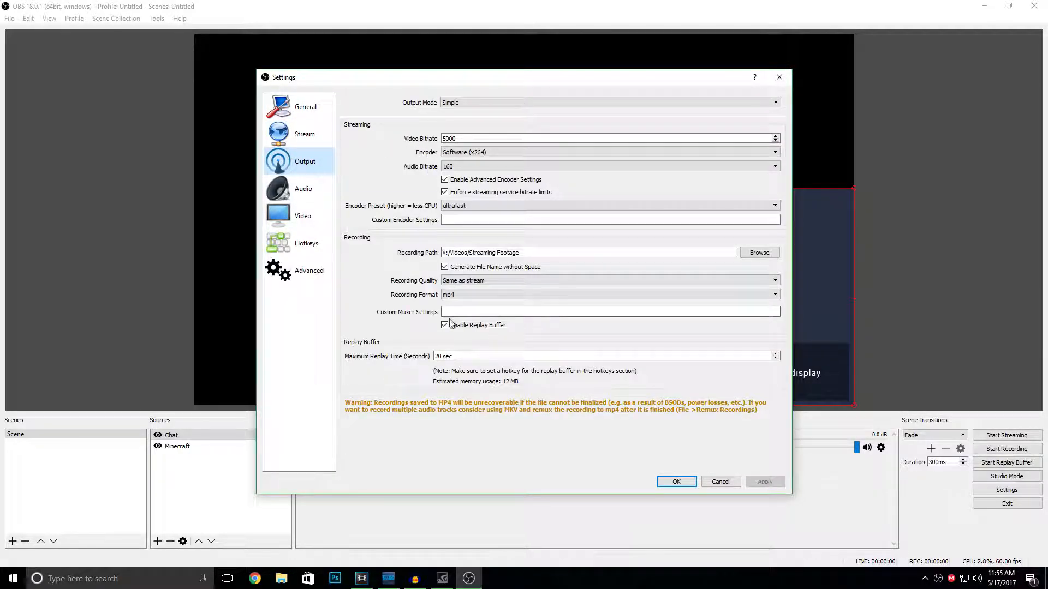
pyautogui.click(271, 186)
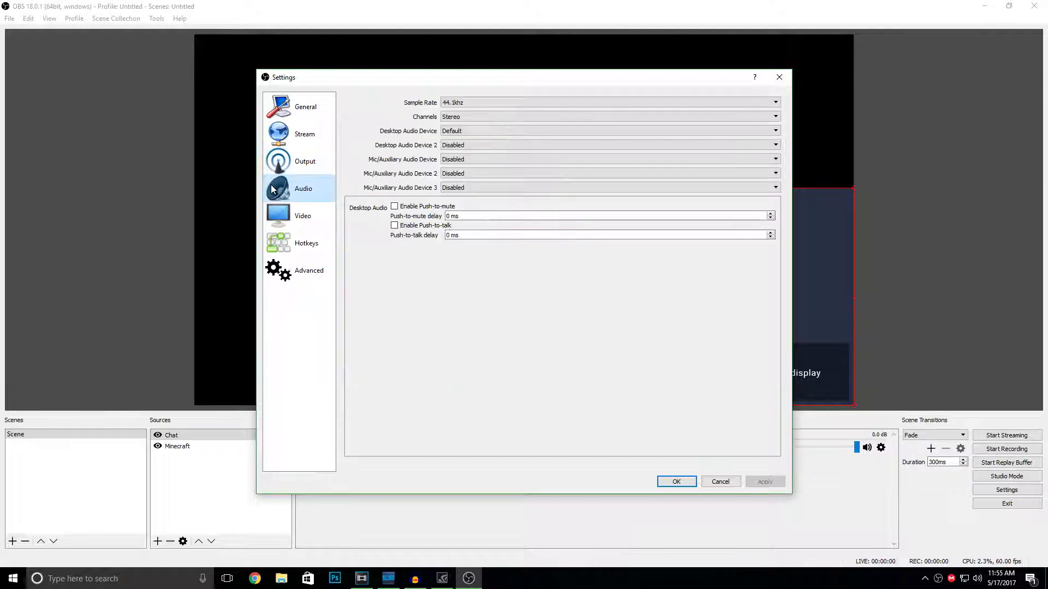
pyautogui.click(281, 268)
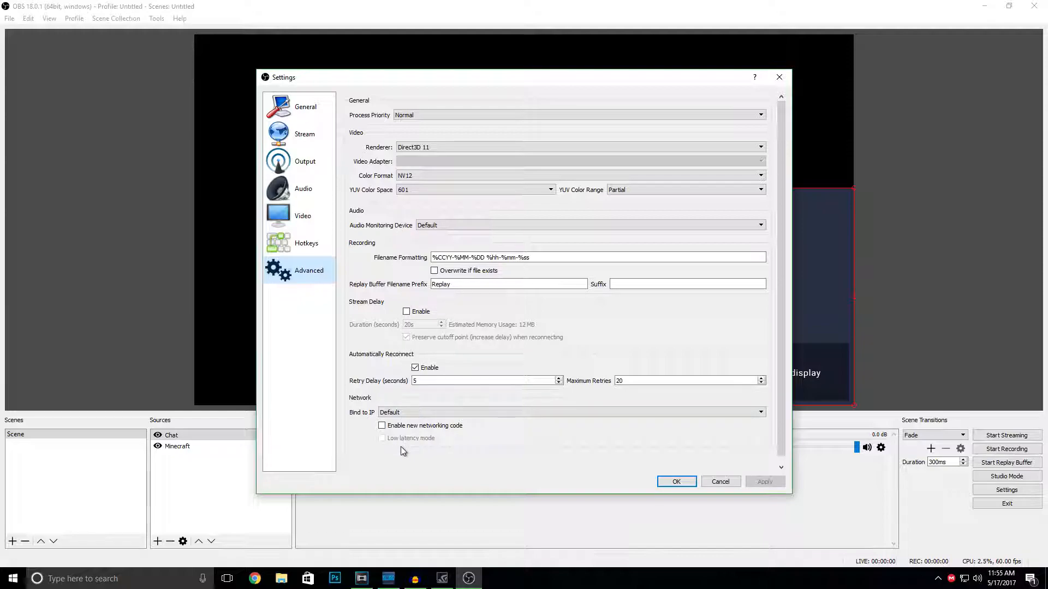
pyautogui.click(676, 482)
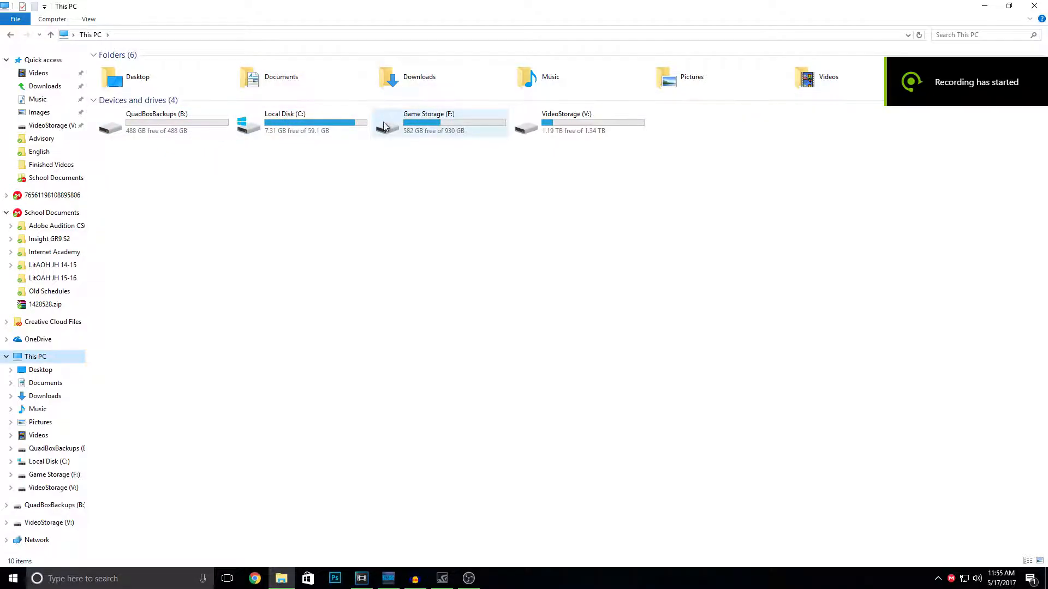
# - Browse VideoStorage (V:) to Videos\Raw Desktop Footage\Rocket League and select the 05.02.2017 - 09.40.10.06.DVR.mp4 clip
pyautogui.doubleClick(562, 119)
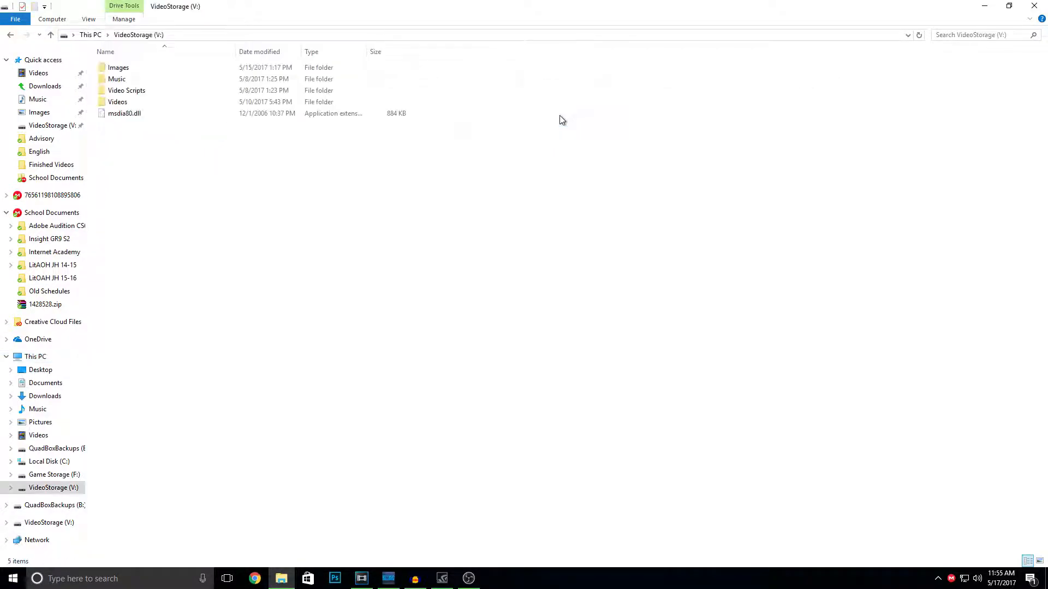
pyautogui.doubleClick(113, 102)
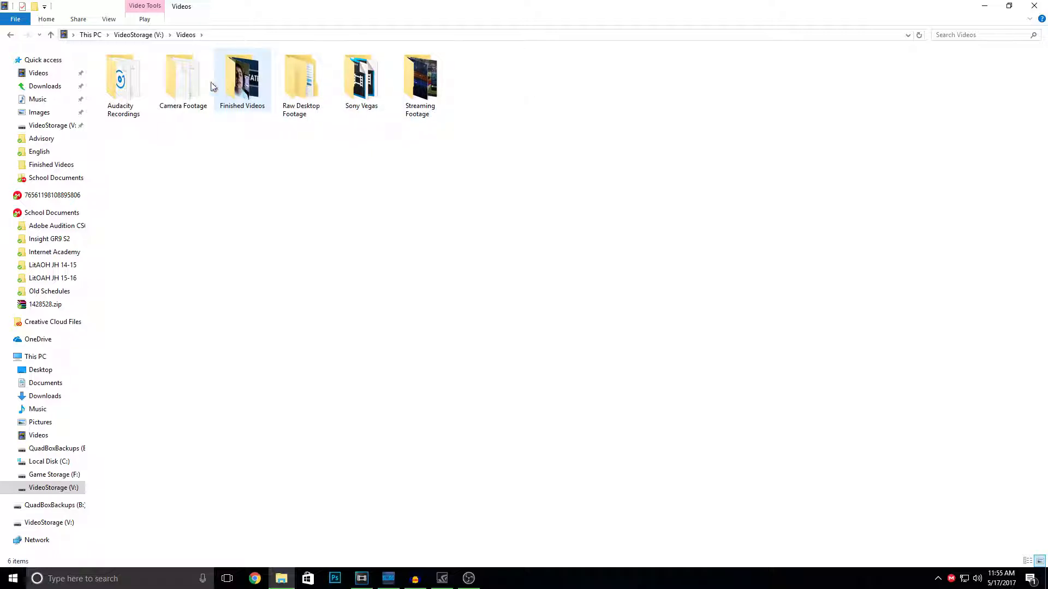
pyautogui.doubleClick(281, 84)
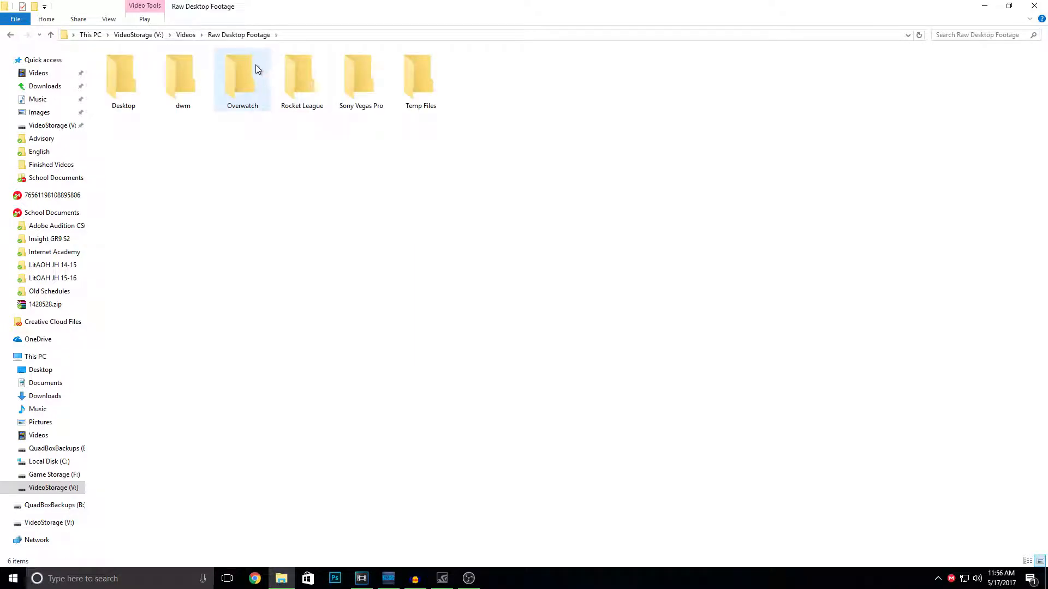
pyautogui.doubleClick(313, 77)
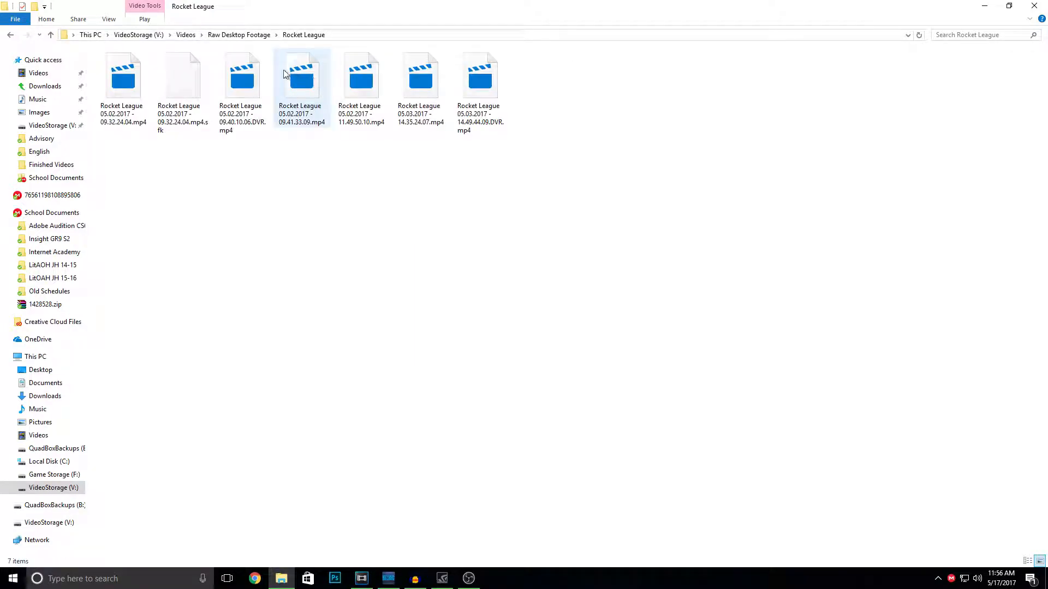
pyautogui.click(251, 72)
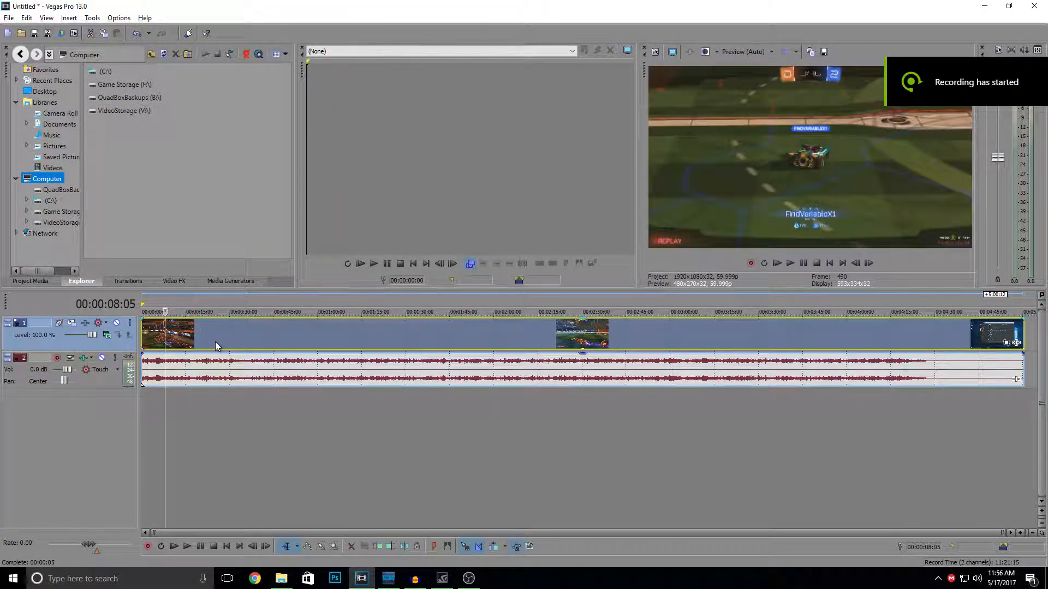
# - Preview the Rocket League clip at several timeline positions, play it from near the start and pause about ten seconds in
pyautogui.click(215, 341)
pyautogui.click(287, 342)
pyautogui.click(421, 343)
pyautogui.click(146, 344)
pyautogui.click(791, 264)
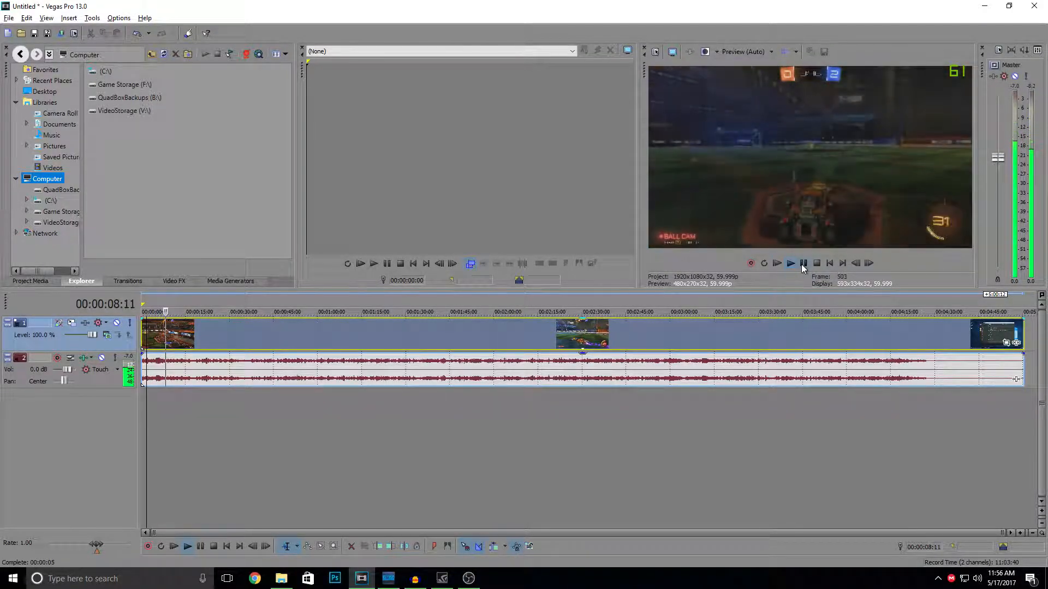
pyautogui.click(803, 263)
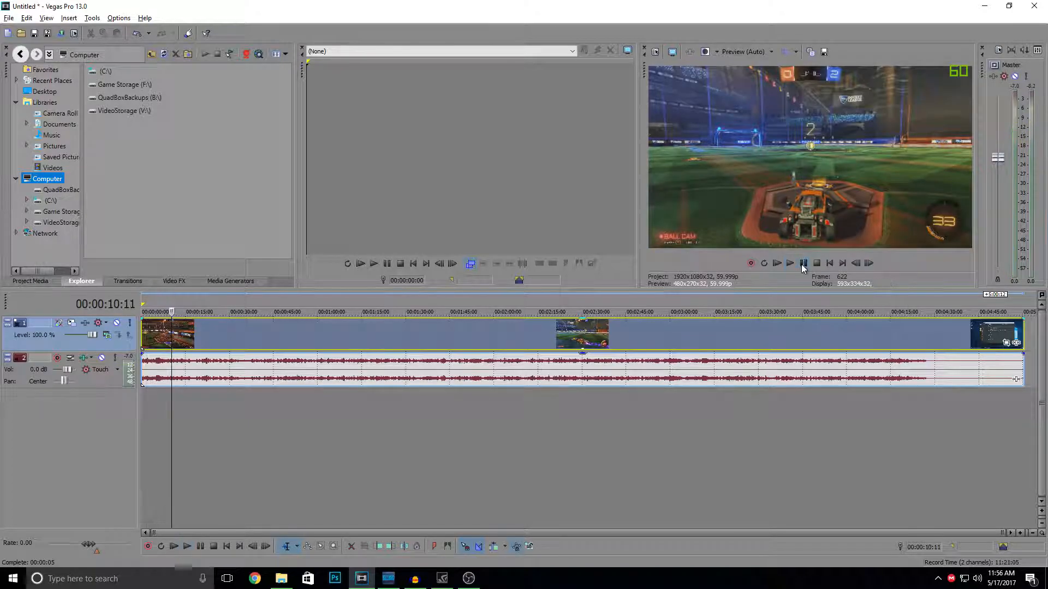
# - Split the Rocket League video and its audio at 00:00:17:07 on the timeline
pyautogui.scroll(6, 170, 339)
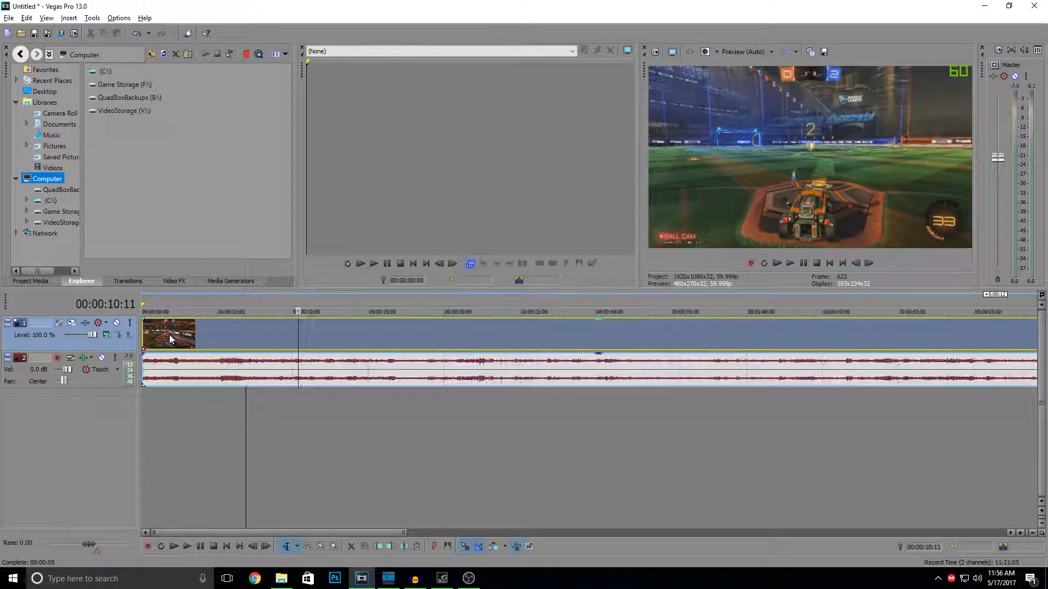
pyautogui.click(838, 342)
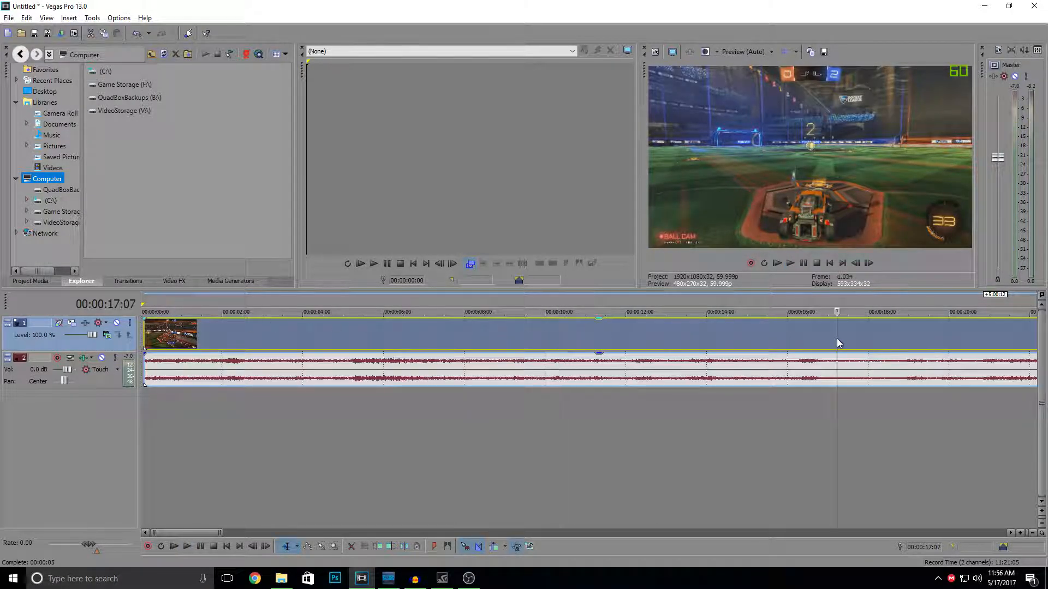
pyautogui.press('s')
pyautogui.scroll(-1, 833, 350)
pyautogui.scroll(-2, 526, 346)
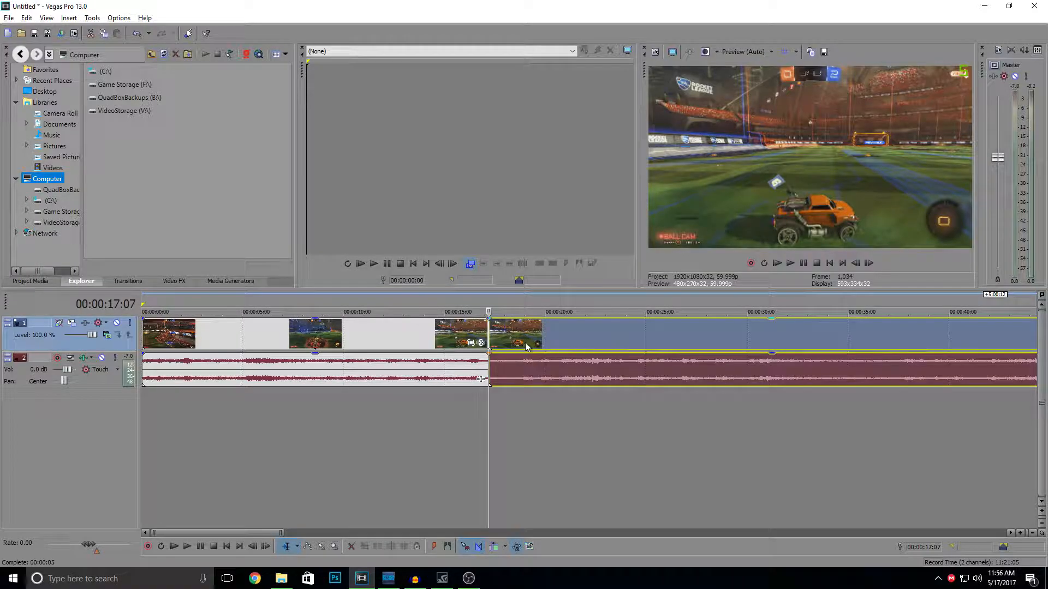
# - Split the second segment at about 36 seconds and delete the section between the two cuts, closing the gap
pyautogui.click(877, 347)
pyautogui.press('s')
pyautogui.click(769, 337)
pyautogui.press('Delete')
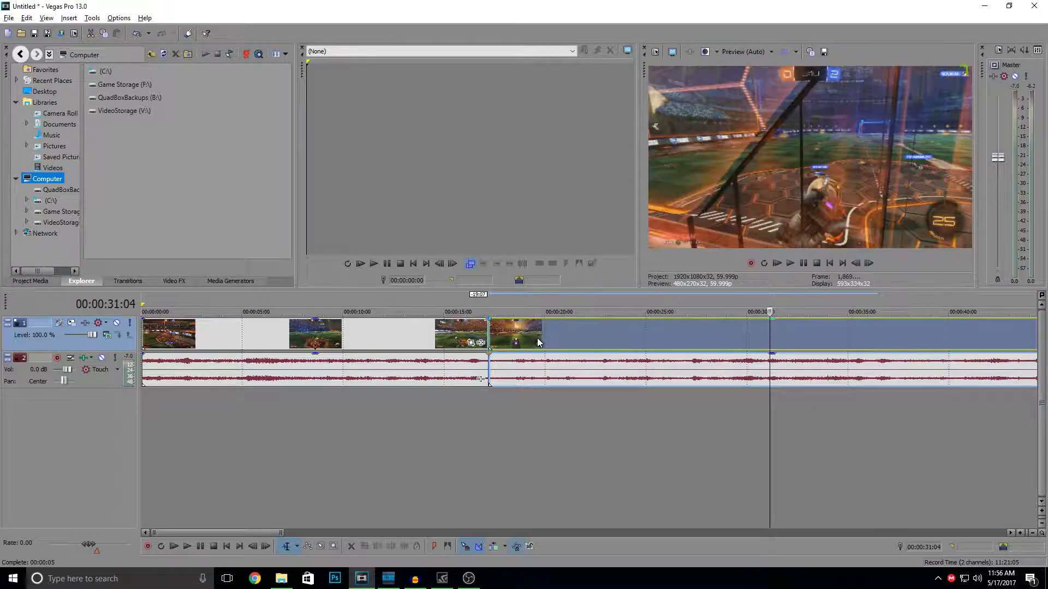
# - Split the remaining footage after the first cut at 00:00:18:22 and again at 00:00:20:14
pyautogui.click(486, 334)
pyautogui.scroll(-3, 485, 334)
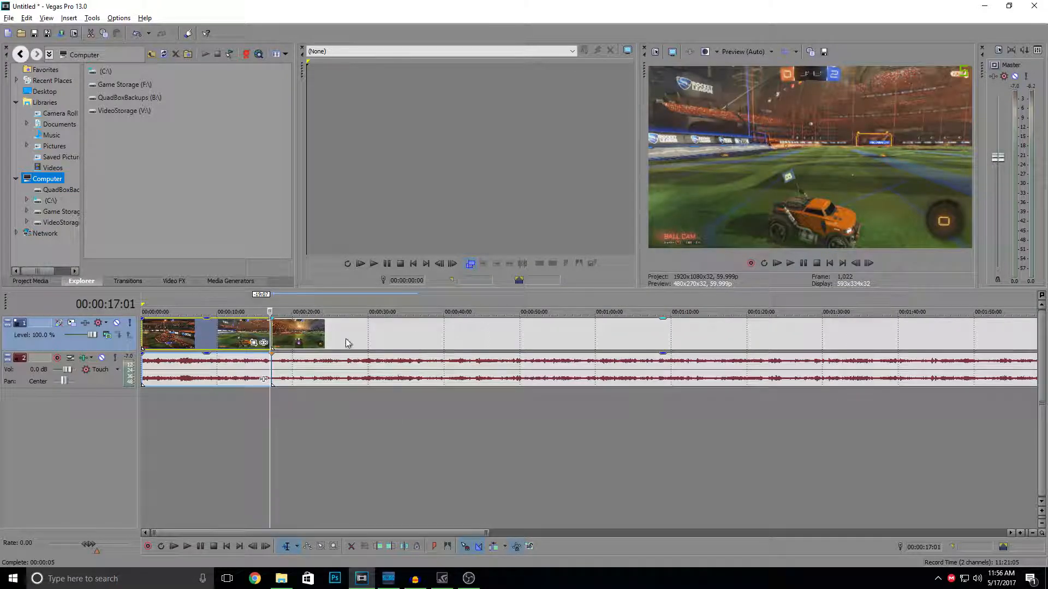
pyautogui.click(279, 341)
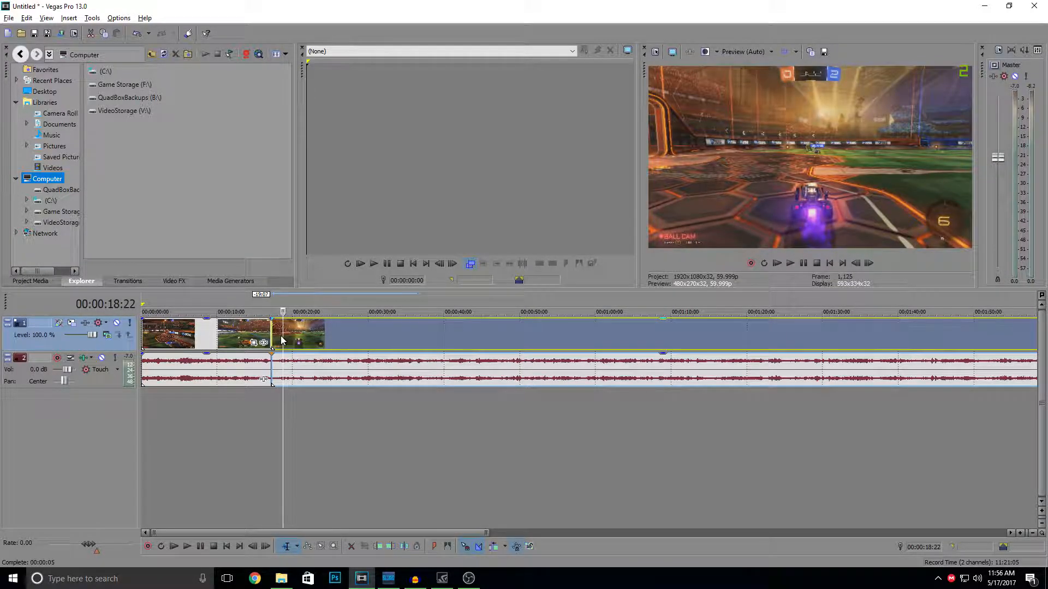
pyautogui.press('s')
pyautogui.click(297, 336)
pyautogui.press('s')
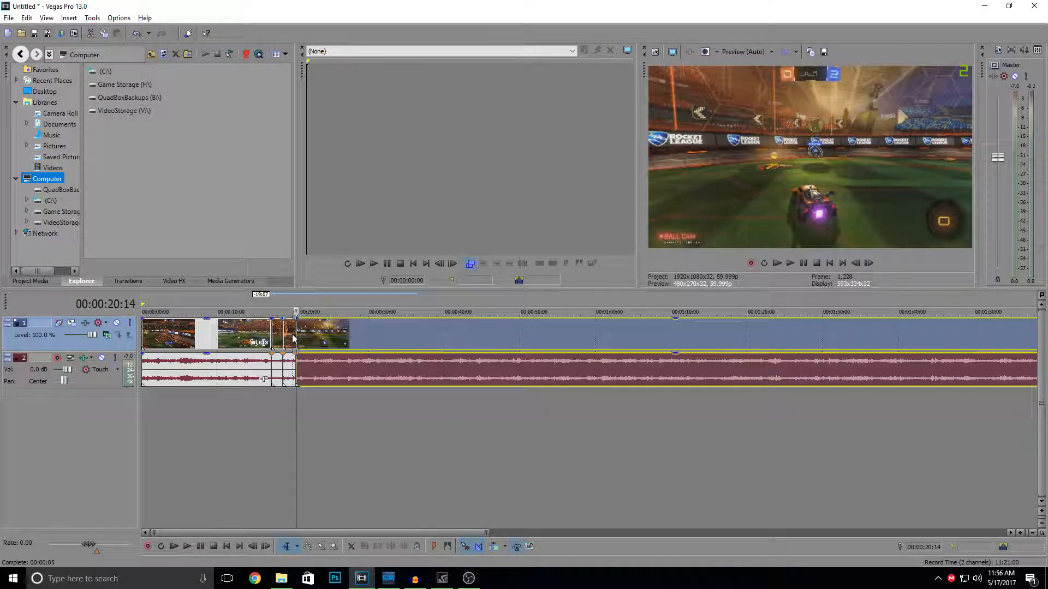
# - Delete the segment between 00:00:18:22 and 00:00:20:14 and move the following footage earlier to overlap the previous clip in a 0:21 crossfade
pyautogui.click(292, 335)
pyautogui.press('Delete')
pyautogui.moveTo(329, 341); pyautogui.dragTo(309, 343)
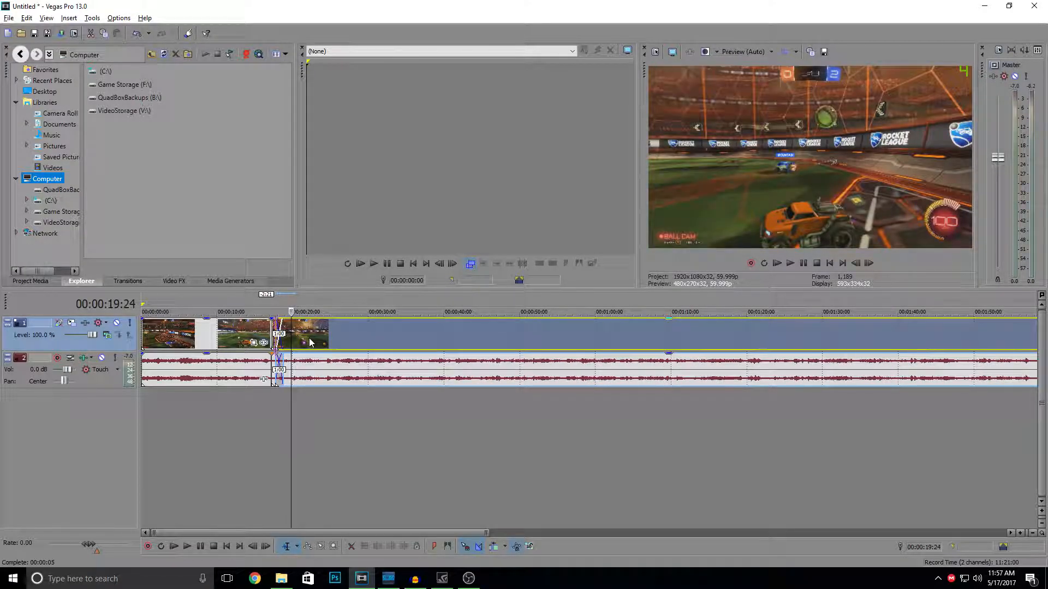
pyautogui.scroll(5, 310, 342)
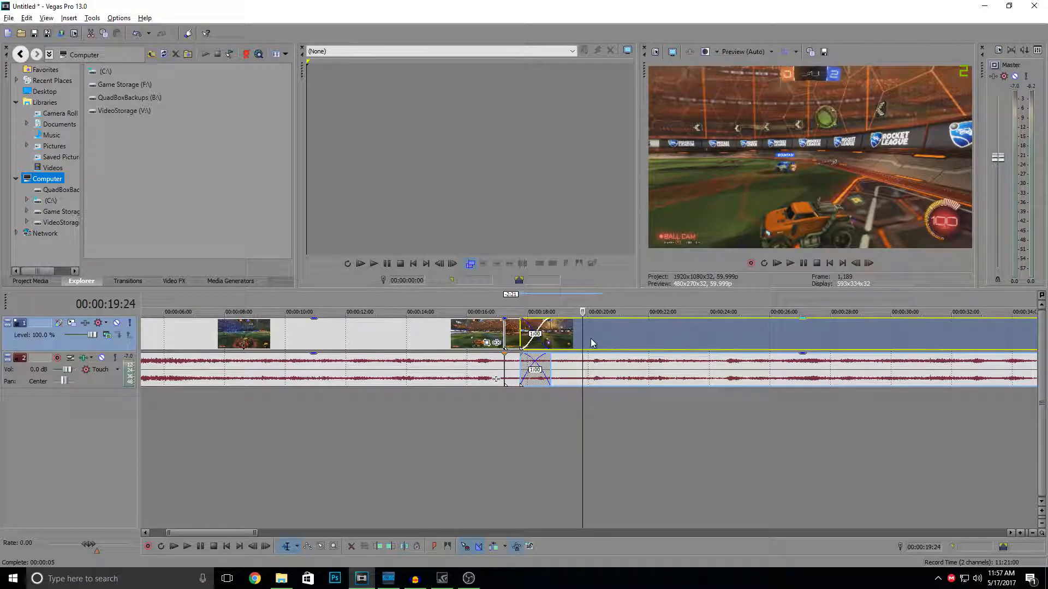
pyautogui.moveTo(591, 339); pyautogui.dragTo(599, 339)
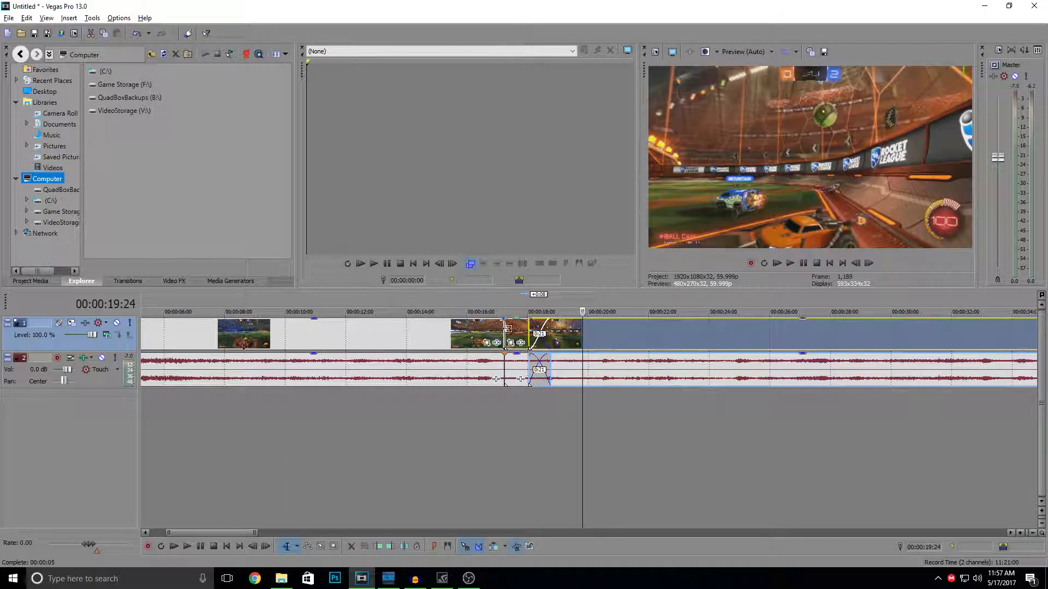
# - Play the edited footage from about 16 seconds across the crossfade and pause at 00:00:24:00
pyautogui.click(468, 327)
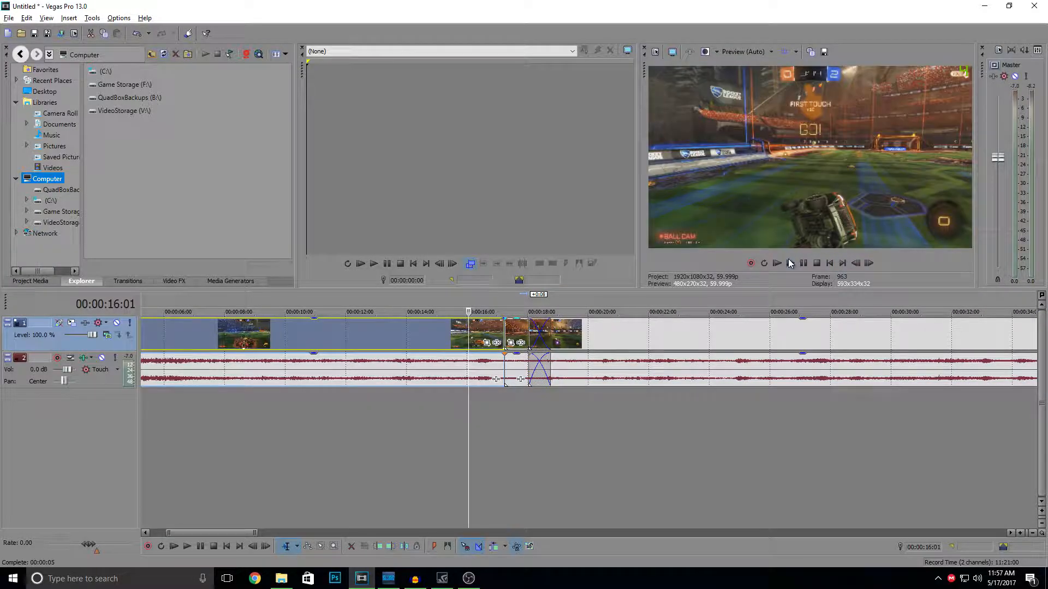
pyautogui.click(789, 264)
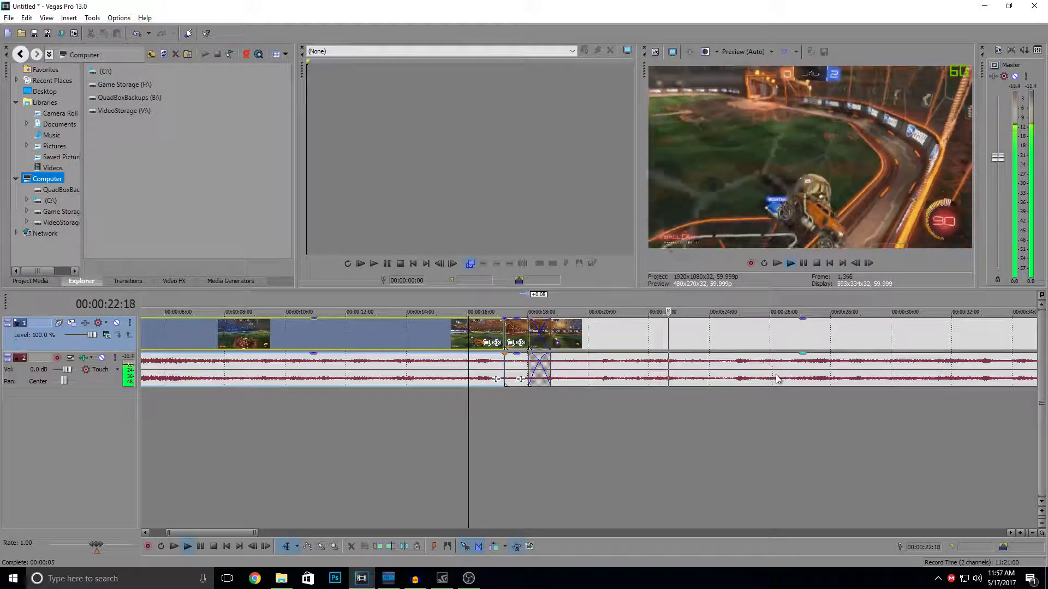
pyautogui.click(797, 261)
pyautogui.scroll(-6, 594, 405)
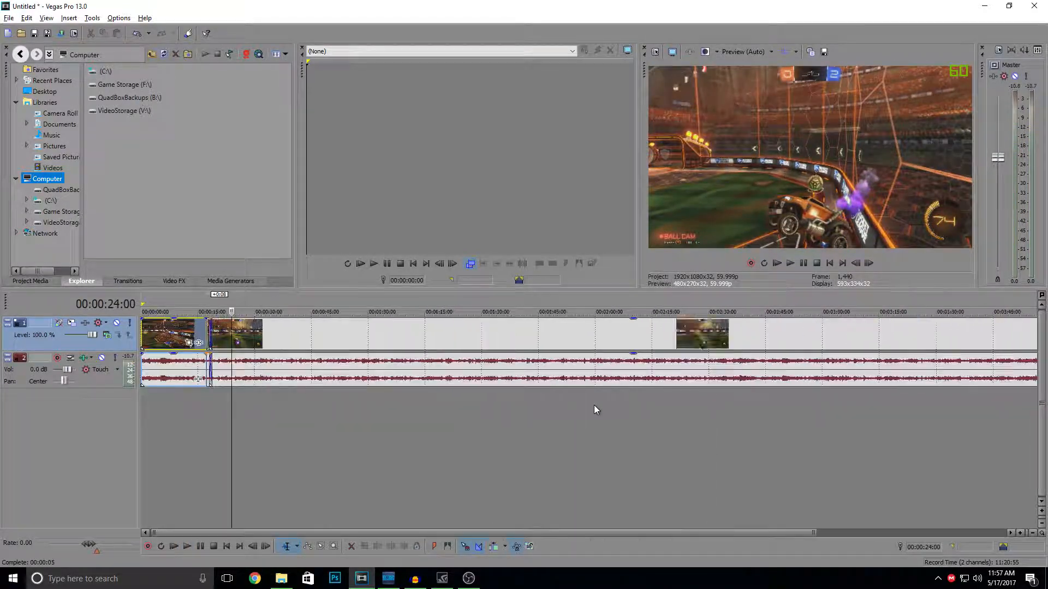
# - Try out a render named Video with the MainConcept AVC/AAC Default render template and check its custom settings
pyautogui.click(61, 34)
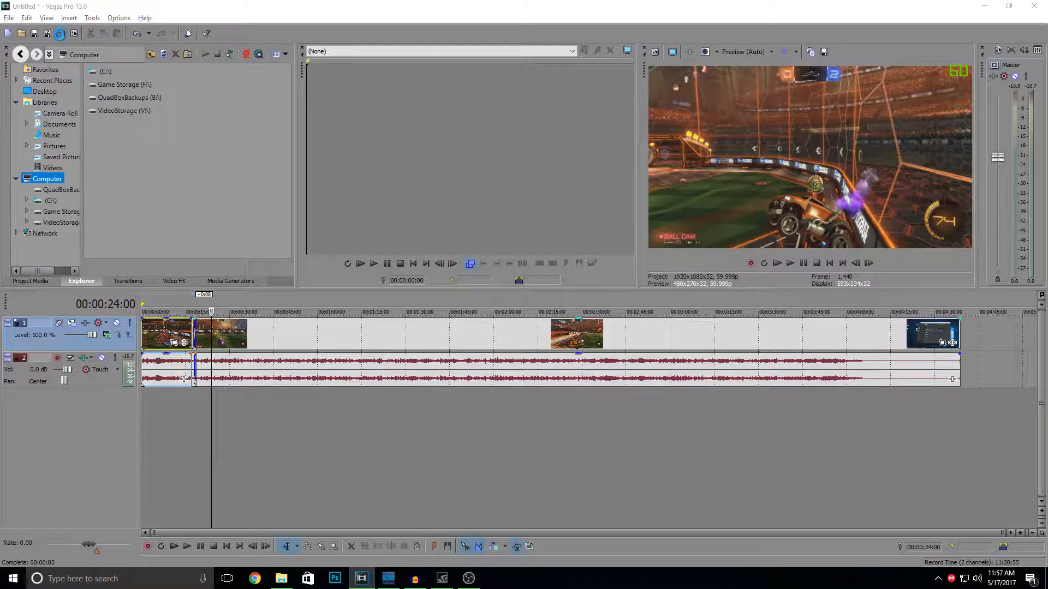
pyautogui.moveTo(78, 118); pyautogui.dragTo(528, 106)
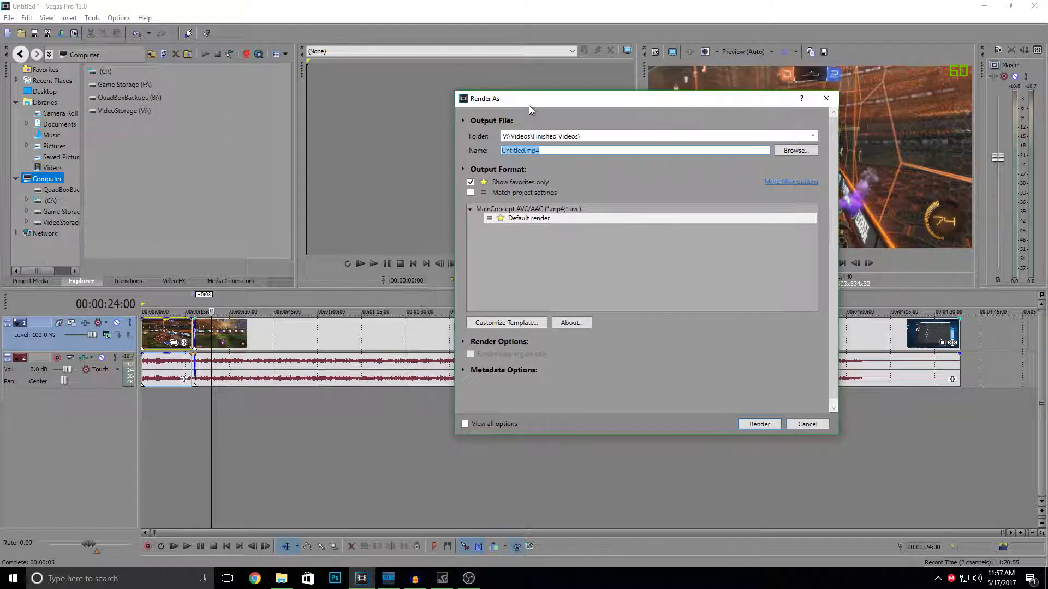
pyautogui.write('Video')
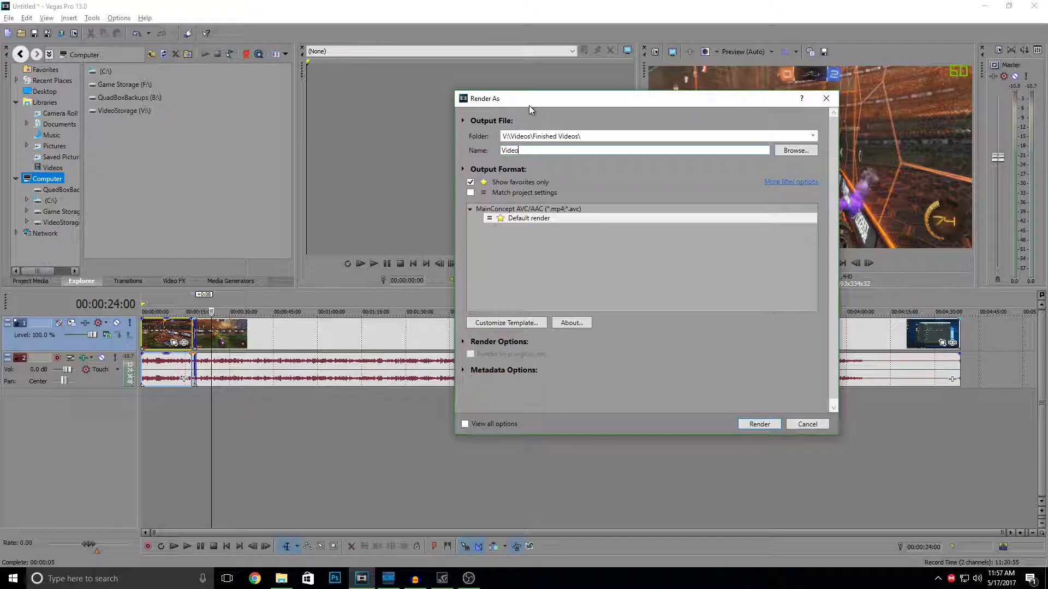
pyautogui.click(520, 218)
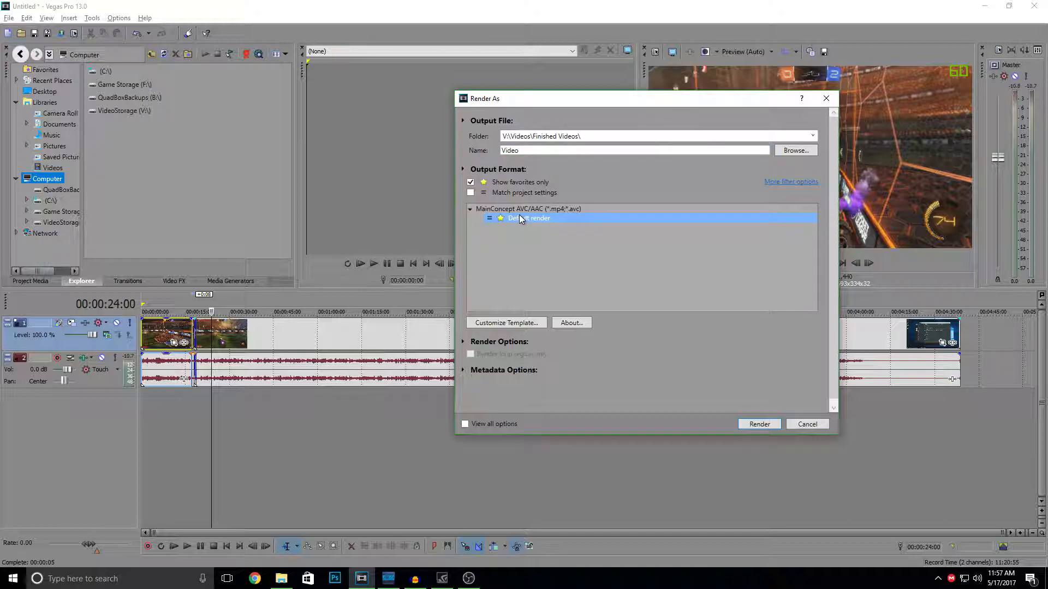
pyautogui.click(526, 324)
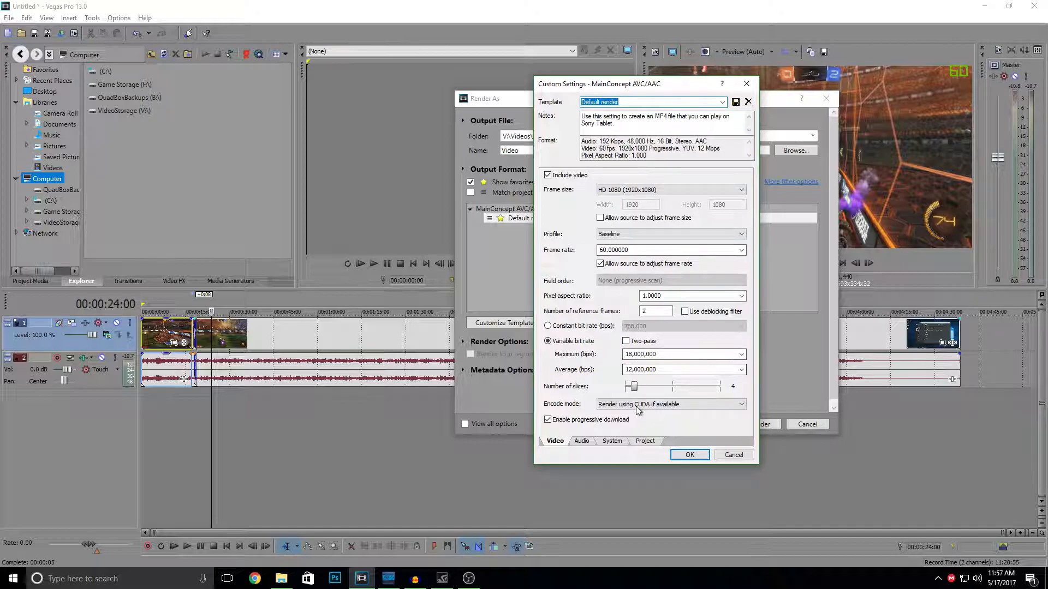
pyautogui.click(690, 455)
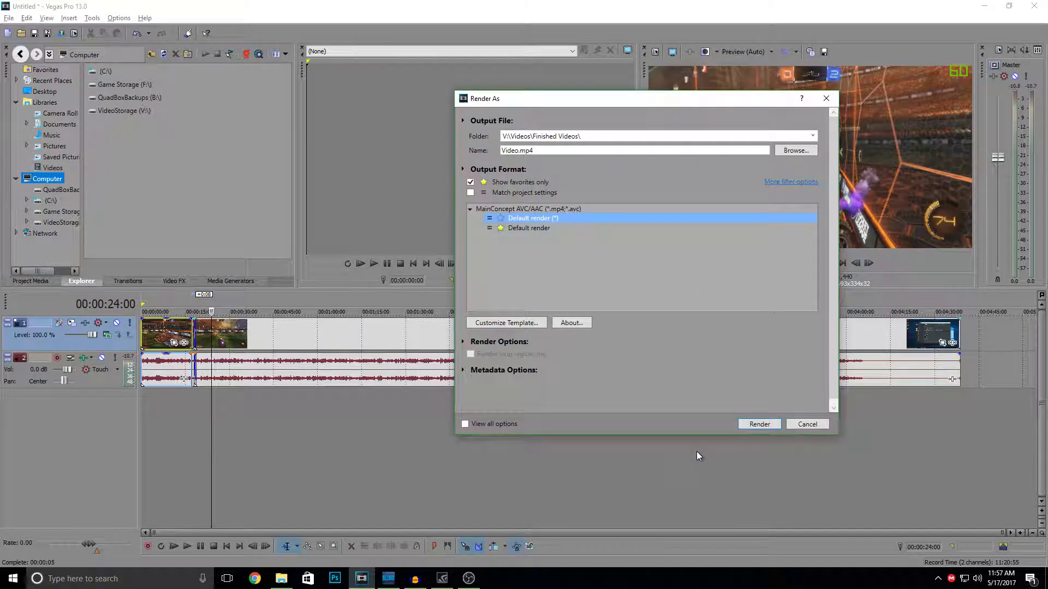
pyautogui.click(811, 427)
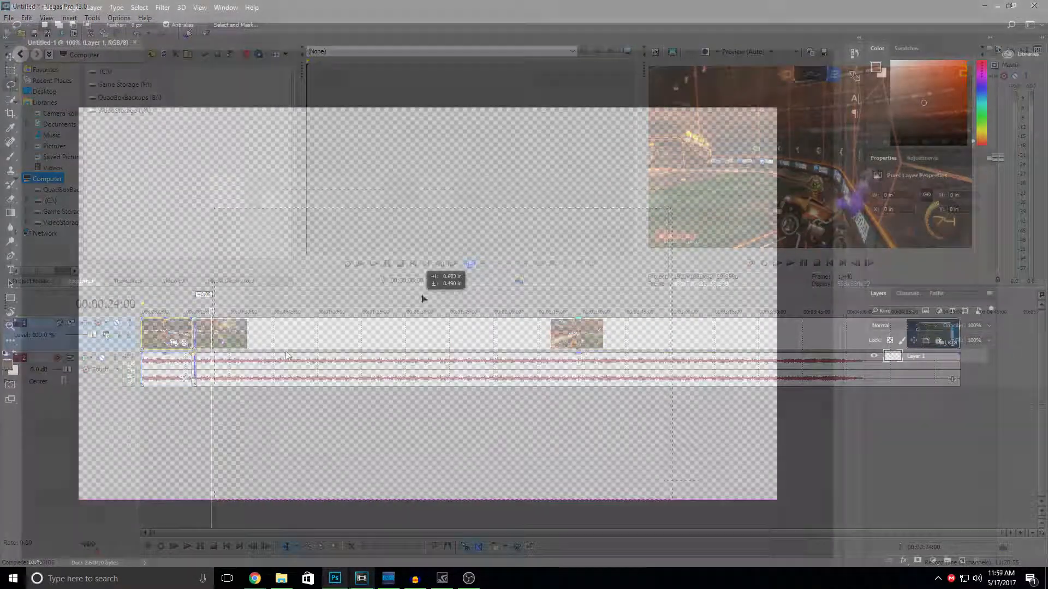
# - In Photoshop, move the rectangular selection into the canvas's upper-right corner and look through the available commands
pyautogui.moveTo(423, 298); pyautogui.dragTo(526, 202)
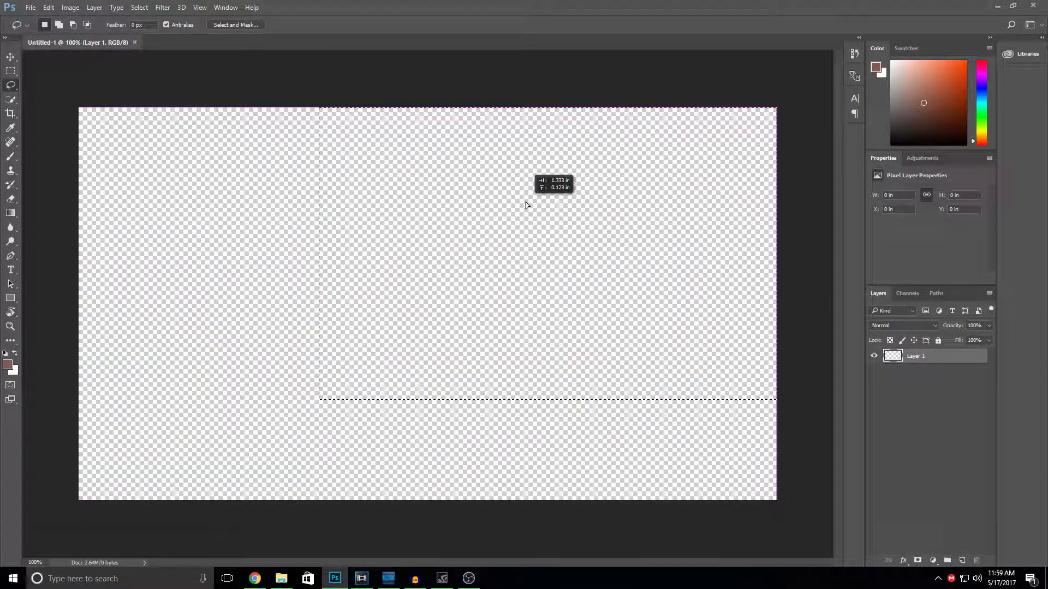
pyautogui.click(31, 7)
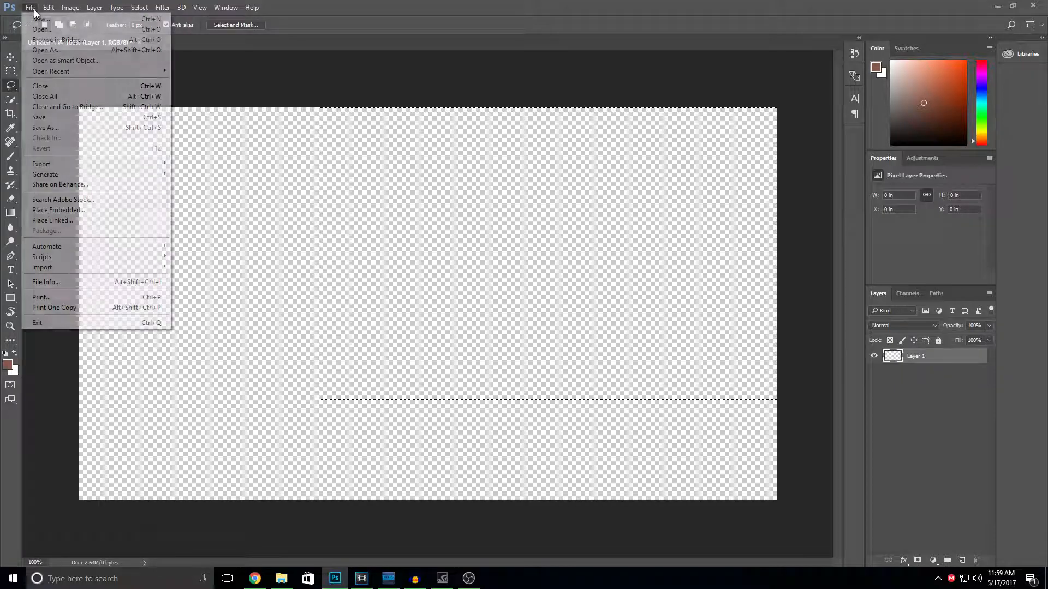
pyautogui.moveTo(52, 12)
pyautogui.moveTo(67, 11)
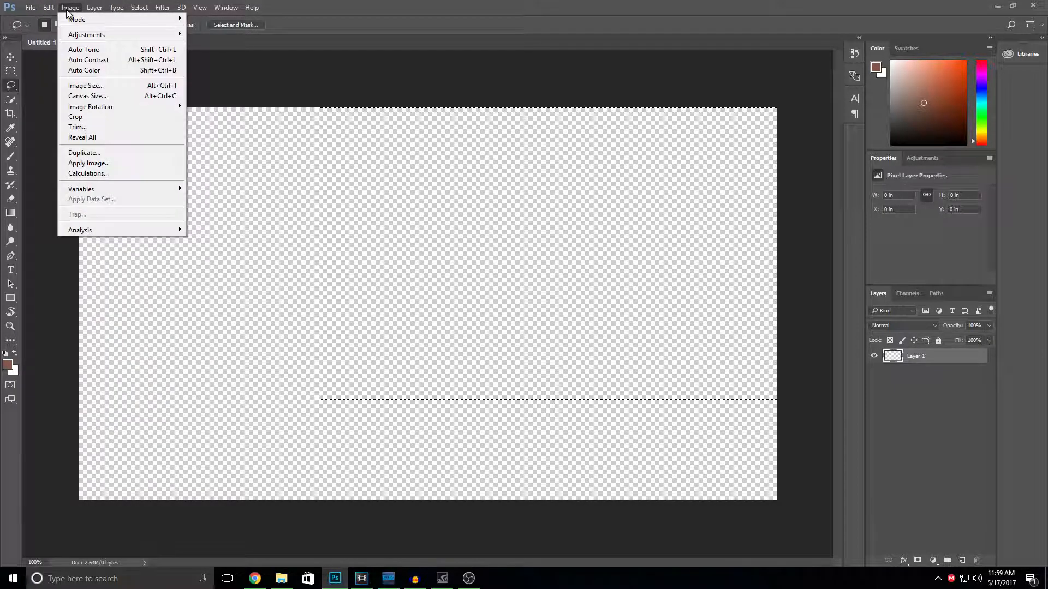
pyautogui.moveTo(117, 7)
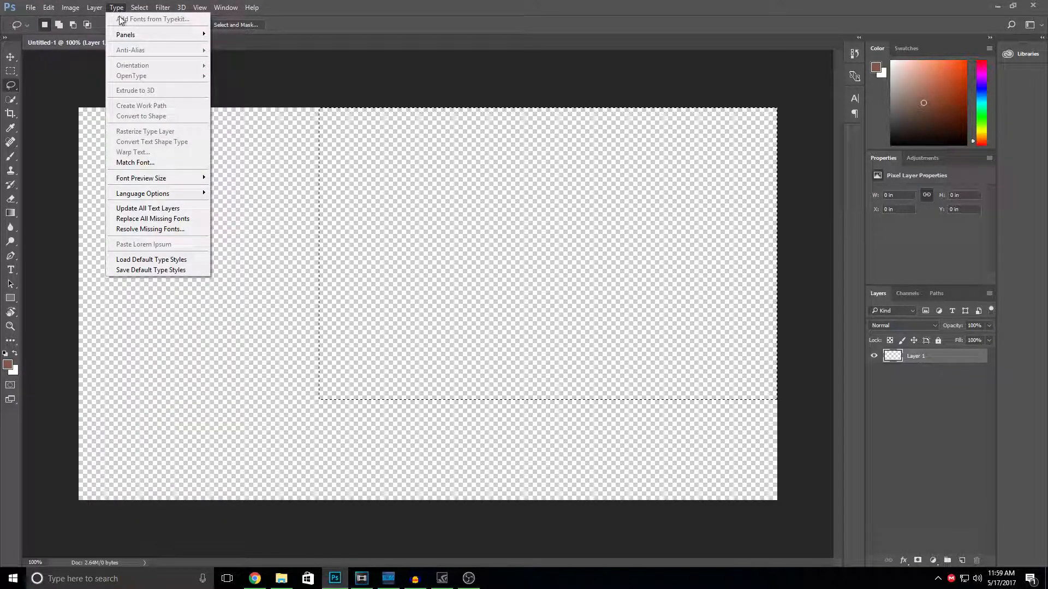
# - Add a new layer above Layer 1 and switch between the two layers, ending on the new one
pyautogui.click(964, 562)
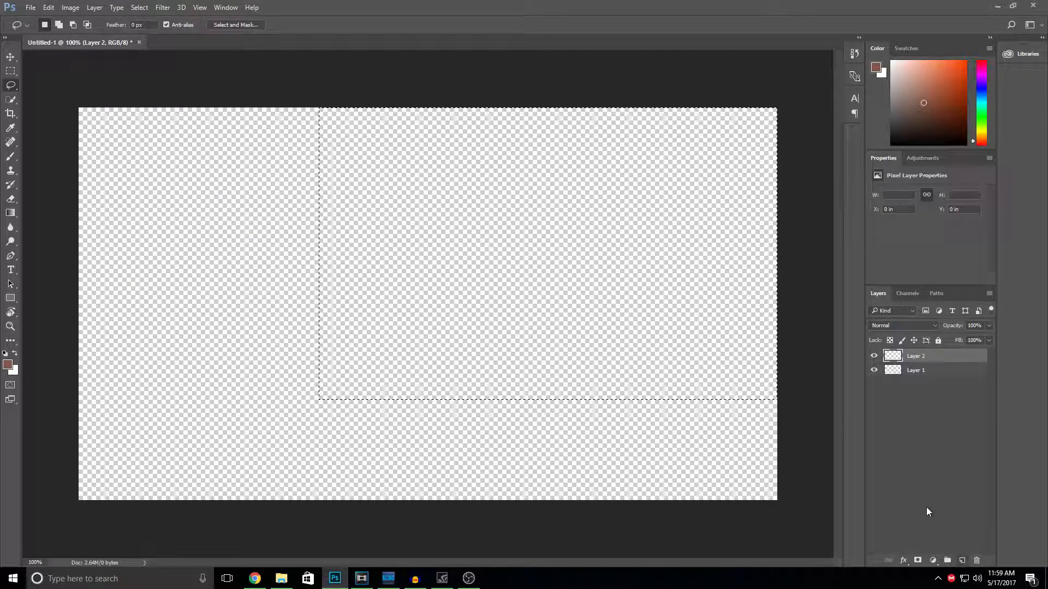
pyautogui.click(911, 373)
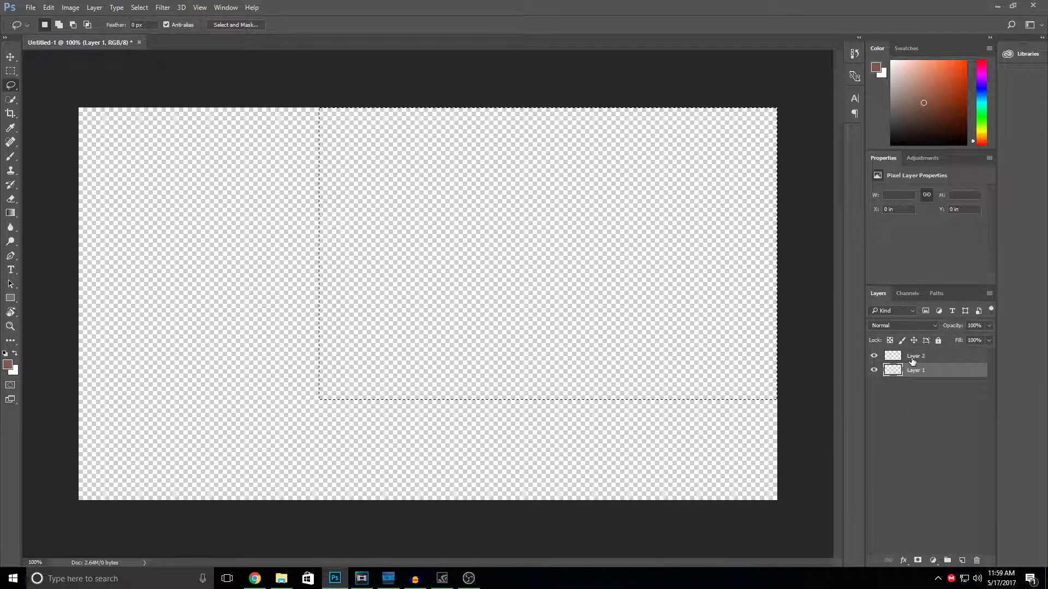
pyautogui.click(913, 360)
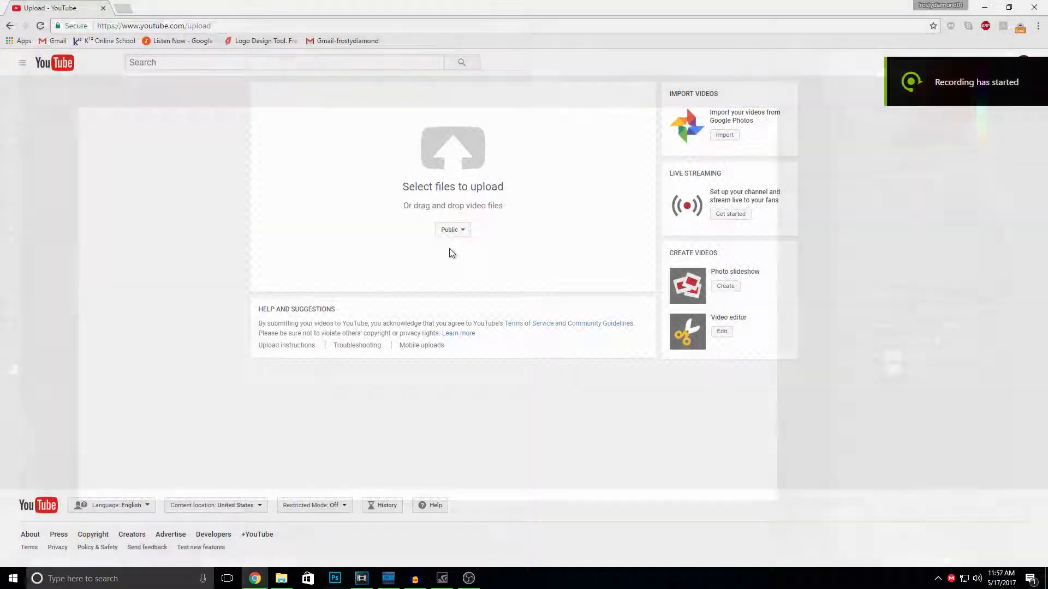
# - On the YouTube upload page, set the visibility to Scheduled and upload the GETTING SHEEP%21.mp4 file from Finished Videos
pyautogui.click(451, 230)
pyautogui.click(448, 288)
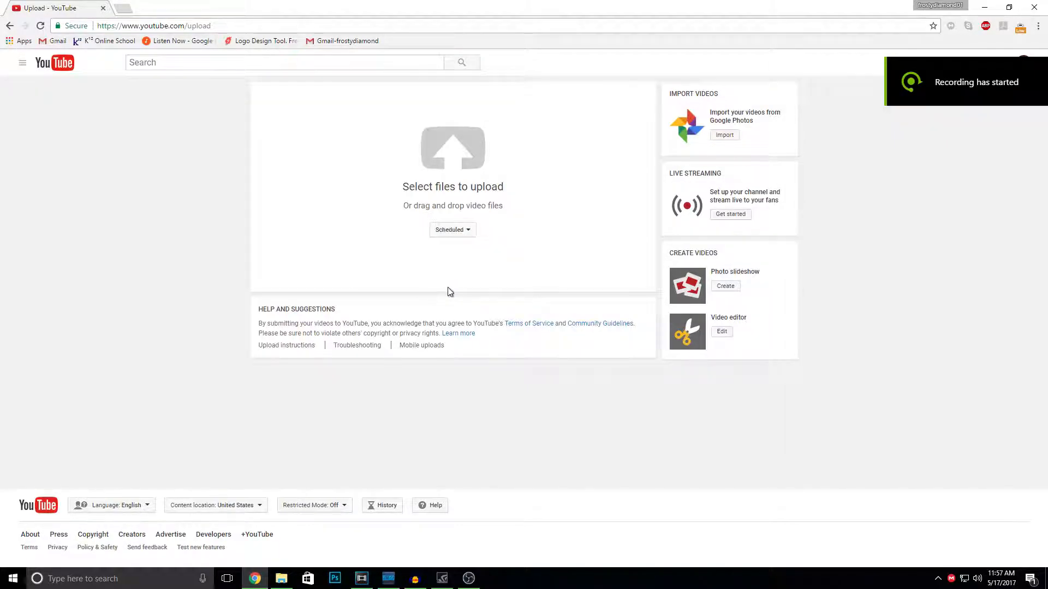
pyautogui.click(445, 167)
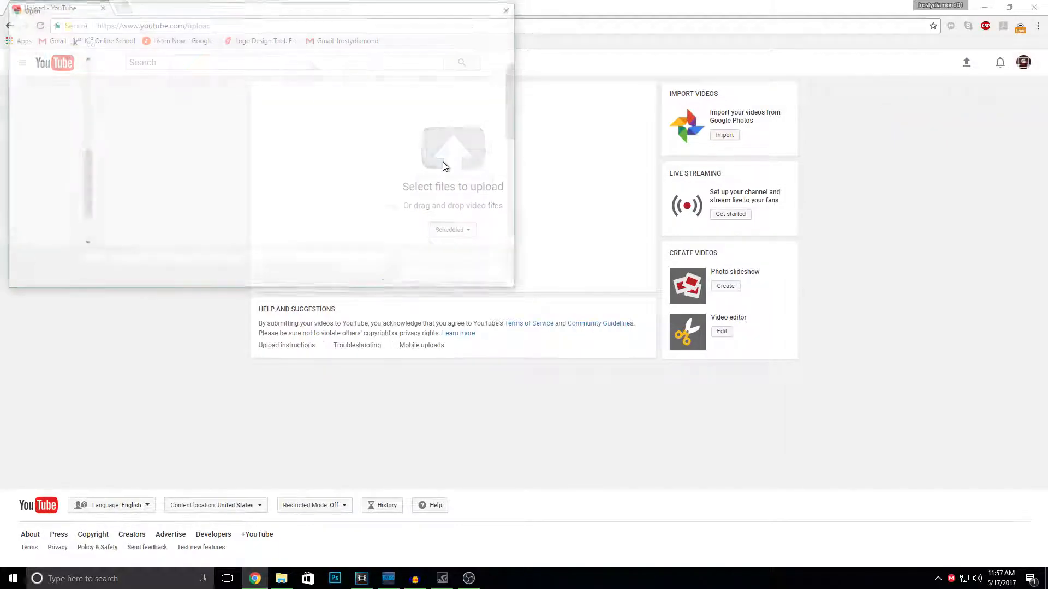
pyautogui.scroll(-1, 289, 185)
pyautogui.scroll(-2, 288, 180)
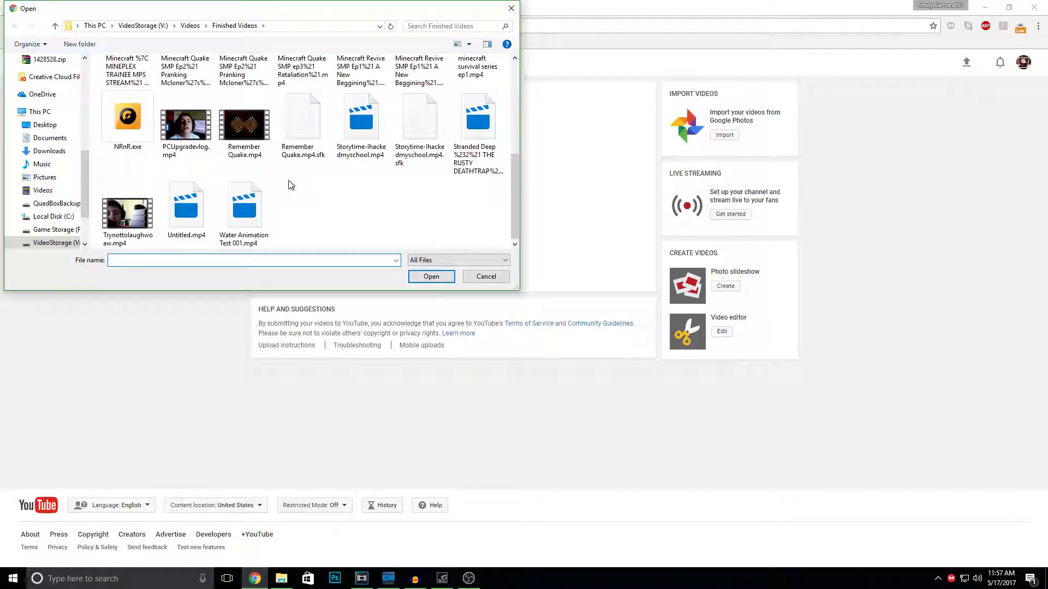
pyautogui.scroll(3, 288, 180)
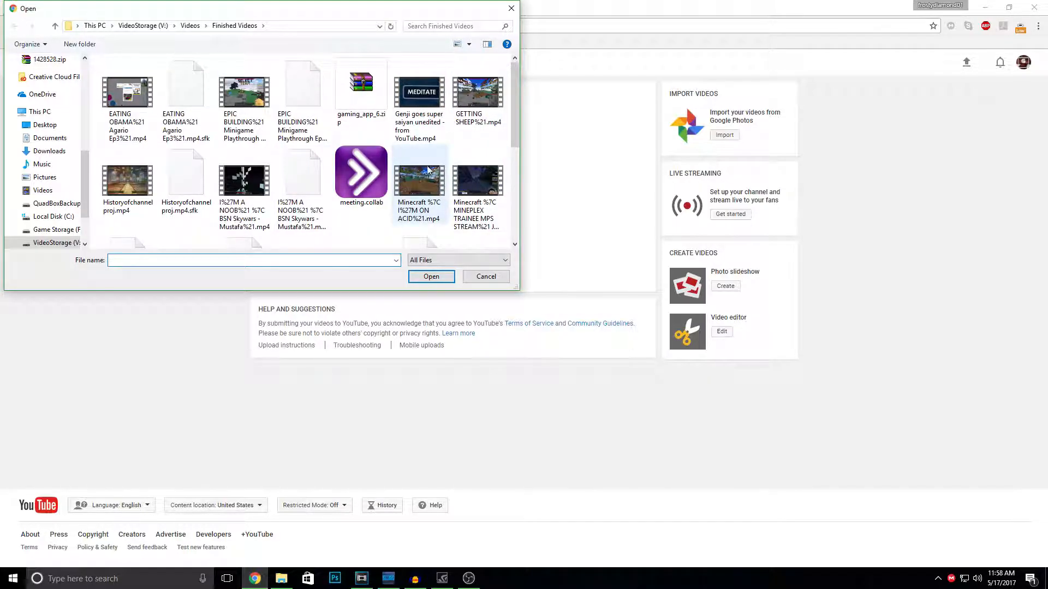
pyautogui.click(478, 104)
pyautogui.click(431, 276)
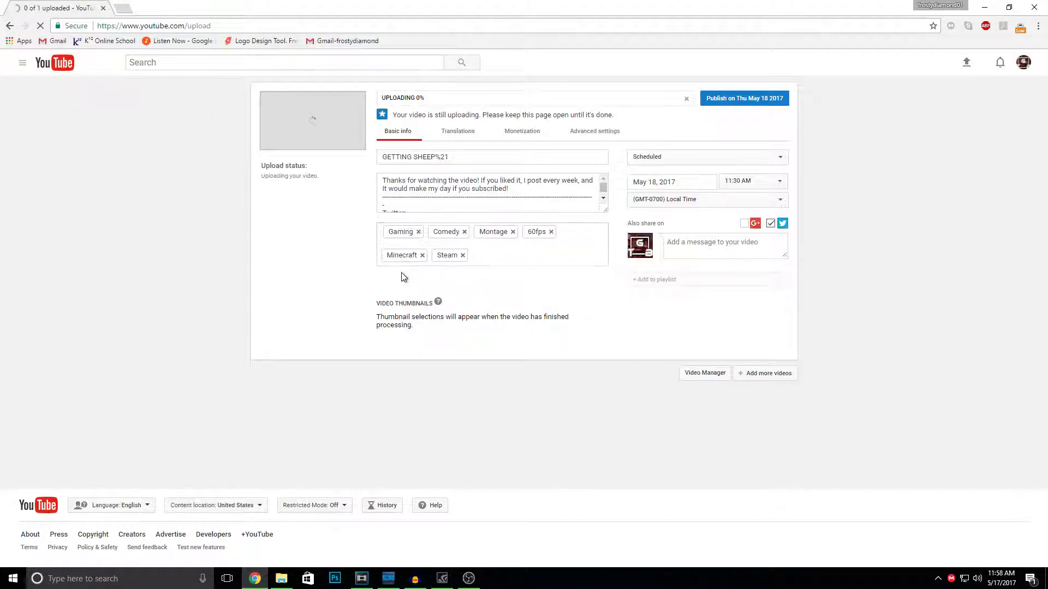
# - Replace the uploaded video's title with "This is a video"
pyautogui.moveTo(456, 158); pyautogui.dragTo(382, 158)
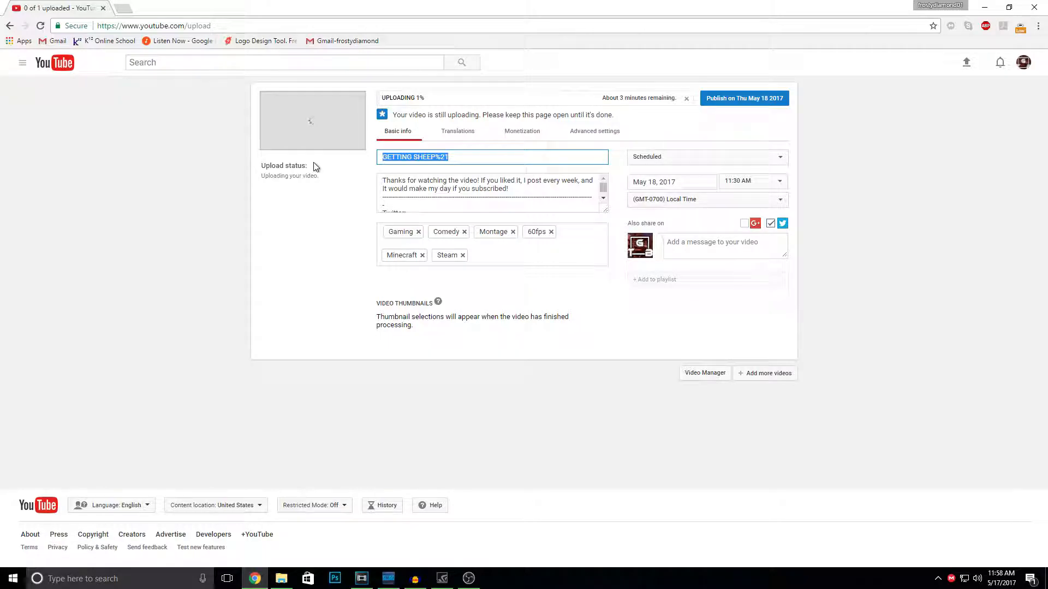
pyautogui.write('Th')
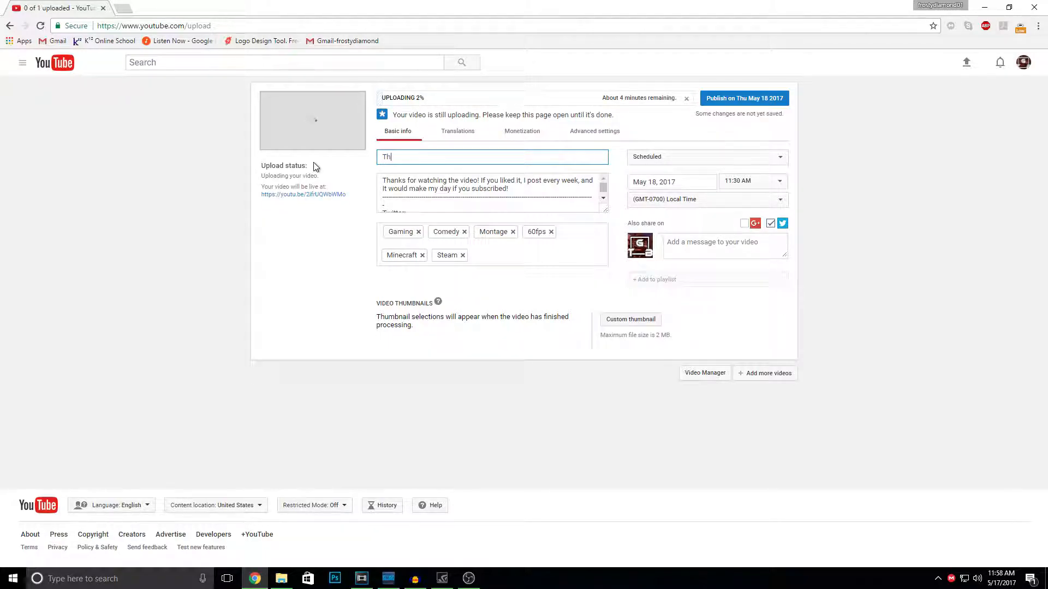
pyautogui.write('is is a video')
# - Look at the calendar for the scheduled publish date and cancel the video upload
pyautogui.click(672, 183)
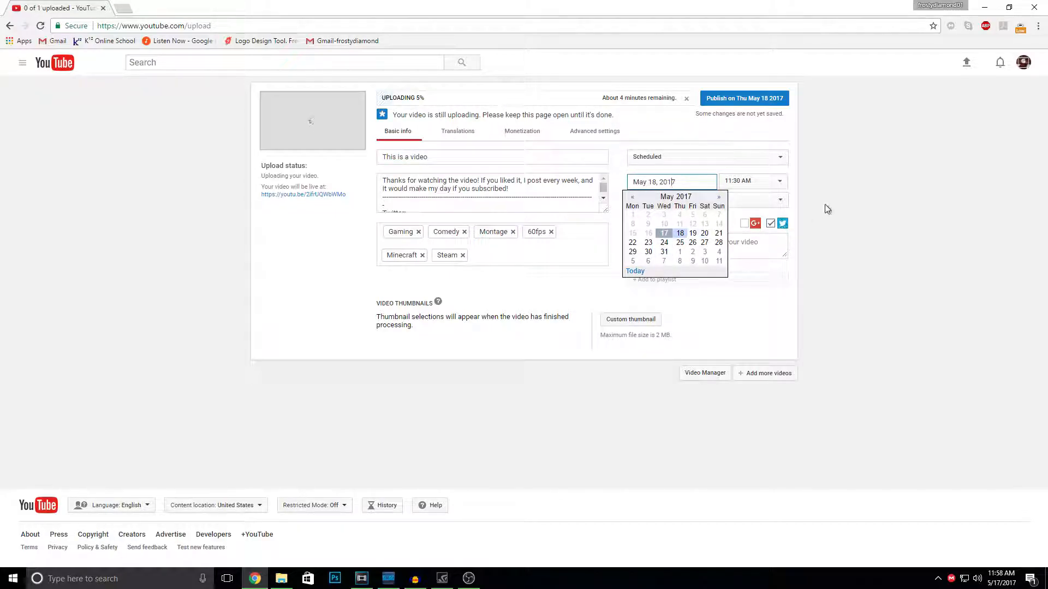
pyautogui.click(845, 196)
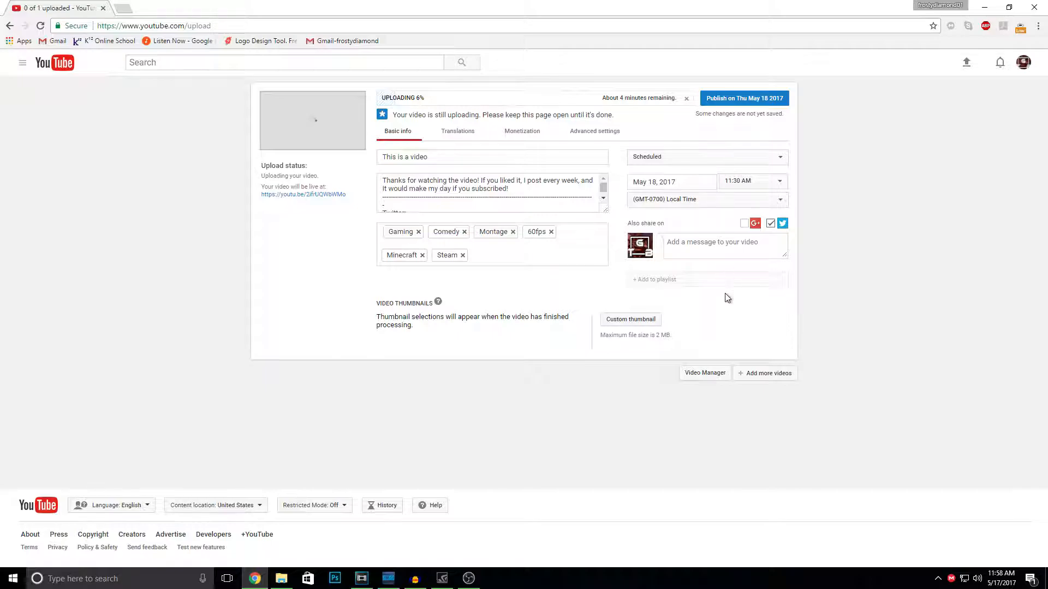
pyautogui.moveTo(657, 340)
pyautogui.click(687, 101)
pyautogui.click(543, 317)
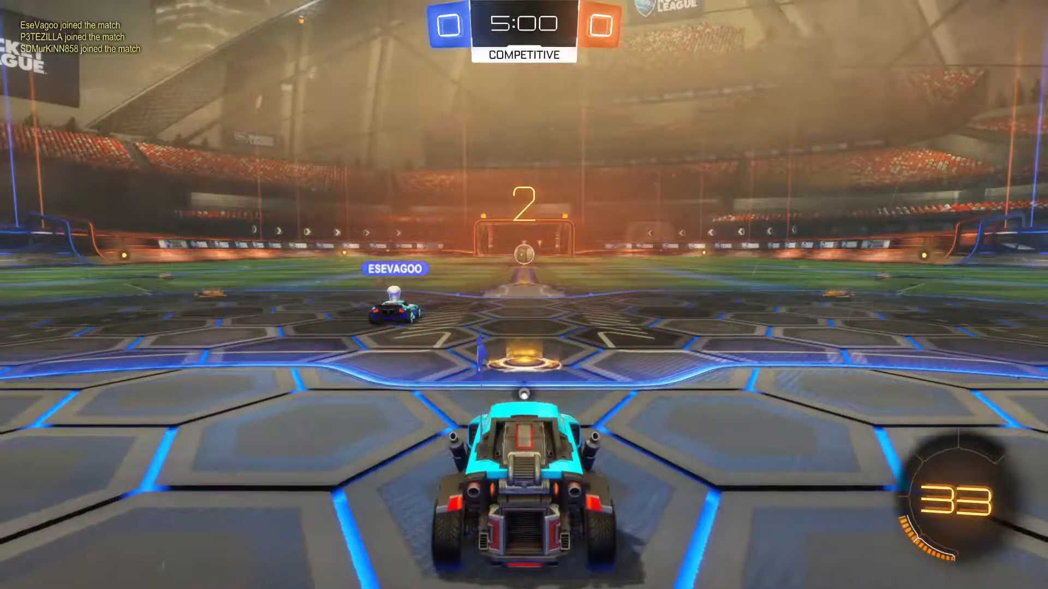
pyautogui.press('w')
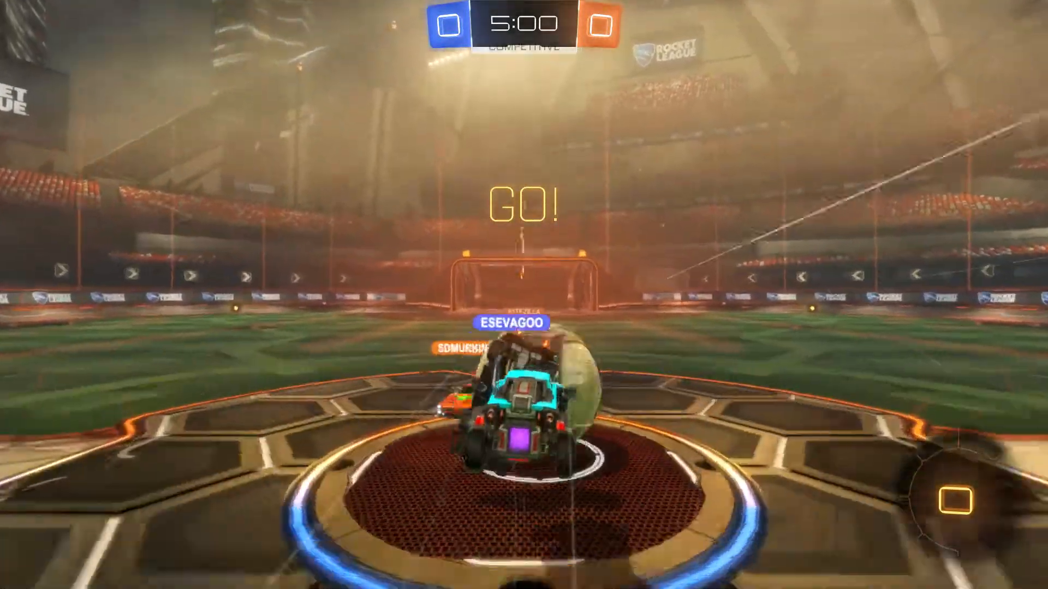
pyautogui.press('space')
pyautogui.press('space')
pyautogui.press('a')
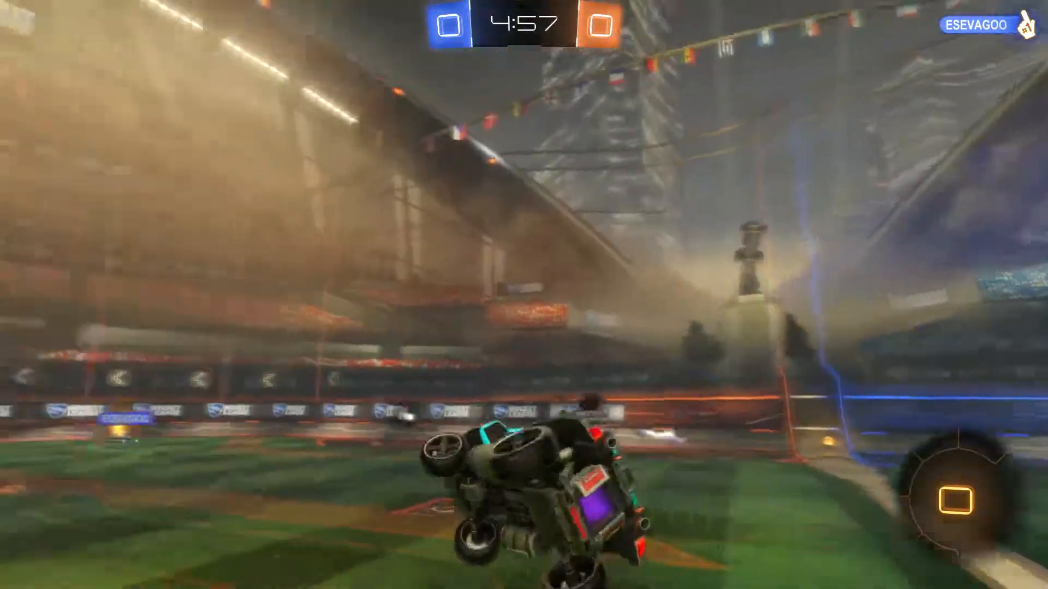